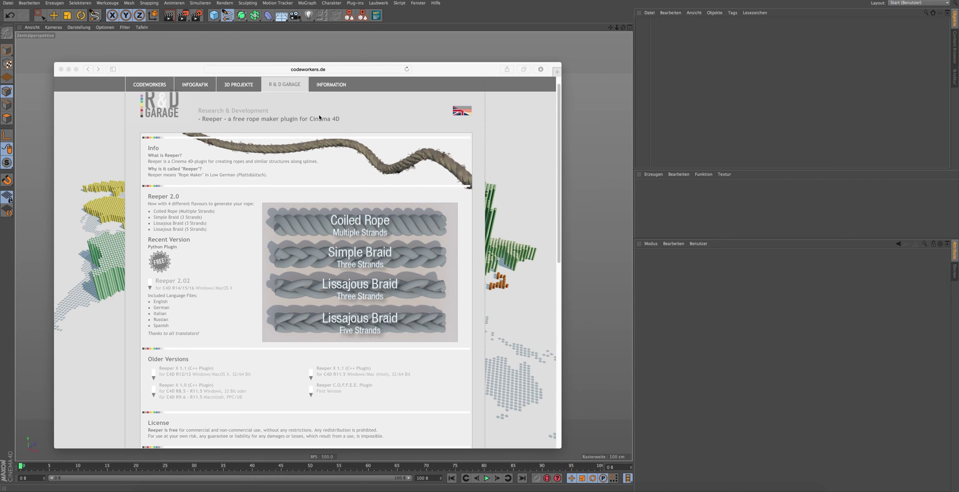
Close the Reeper page in Safari and return to Cinema 4D's Plug-ins menu to find Reeper 2.0.
left_click(679, 145)
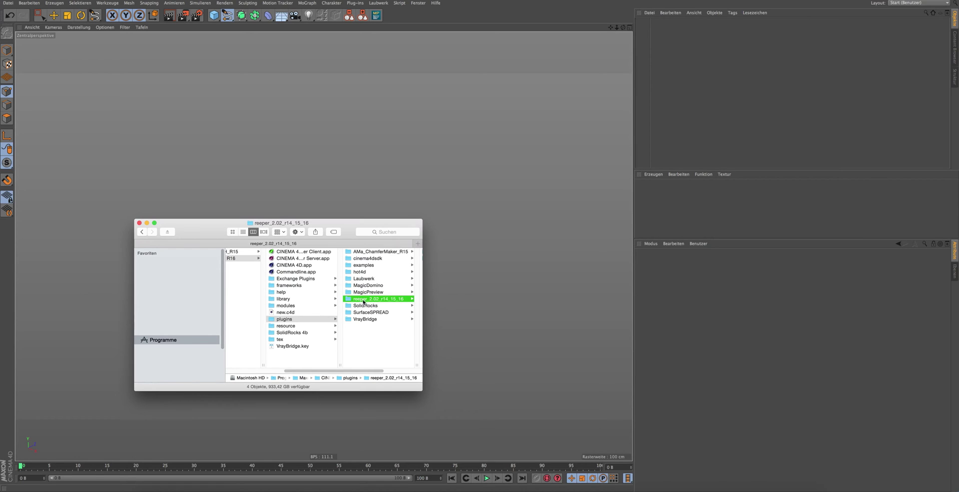
left_click(435, 20)
left_click(355, 3)
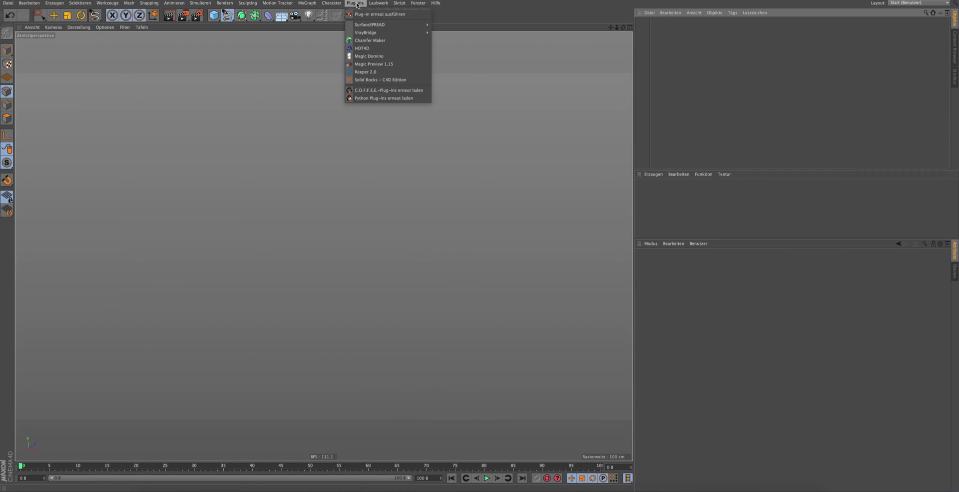
Load Reeper 2.0 from the Plug-ins menu and open the icon.jpg rope-and-bollard reference render.
left_click(357, 74)
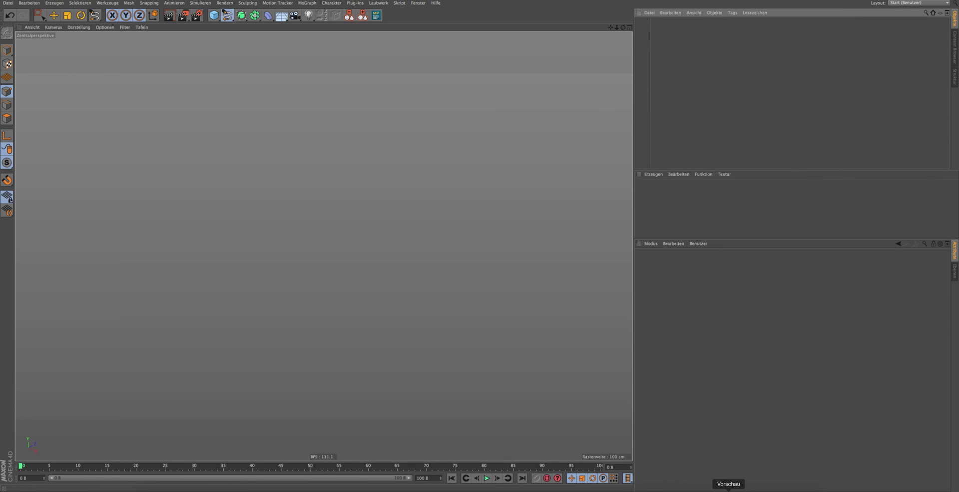
left_click(729, 491)
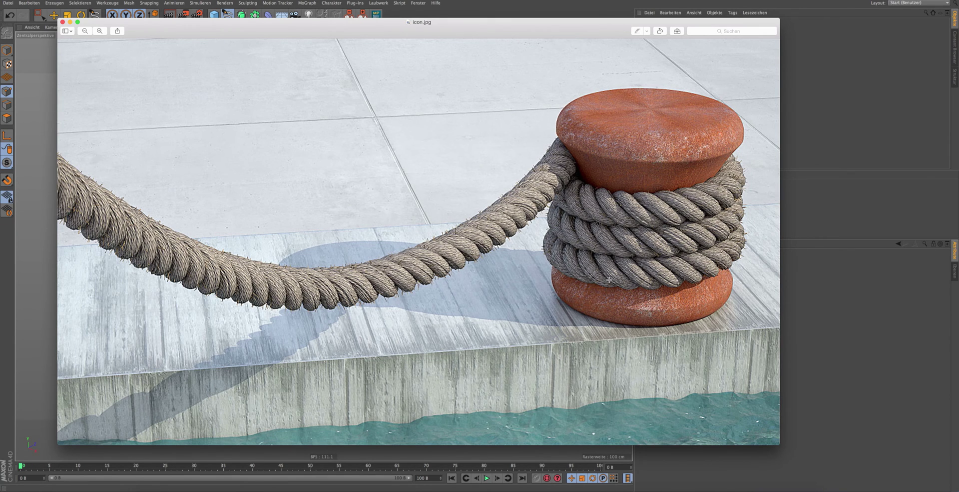
Close the Preview window showing icon.jpg.
left_click(824, 109)
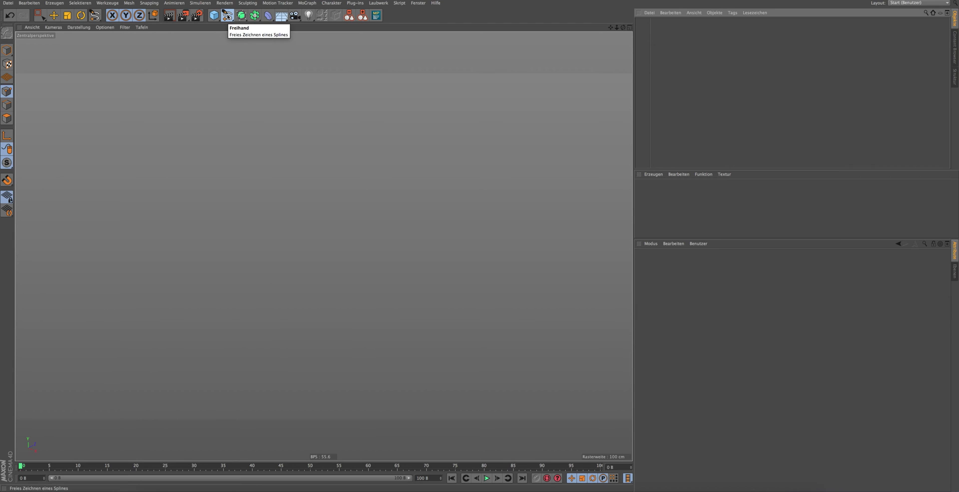
Draw a wavy Freihand spline across the viewport.
left_click(227, 15)
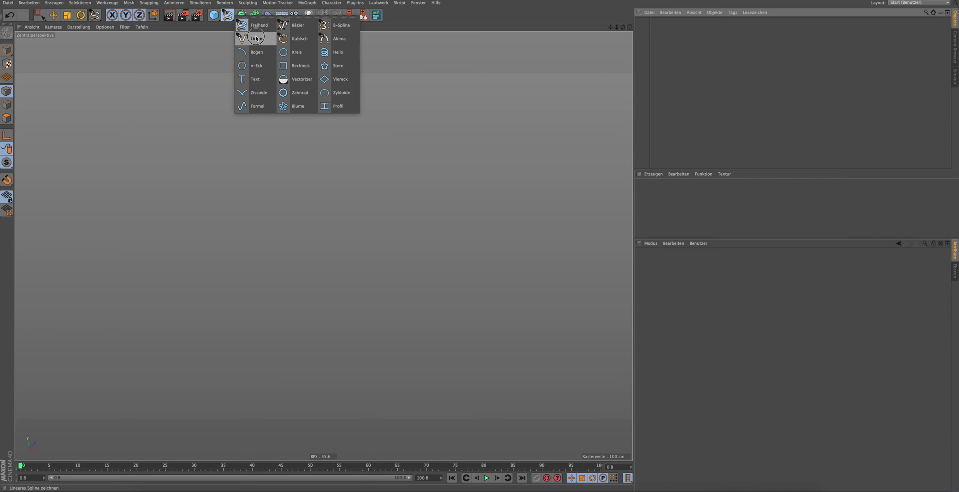
left_click(263, 30)
left_click_drag(527, 209, 120, 201)
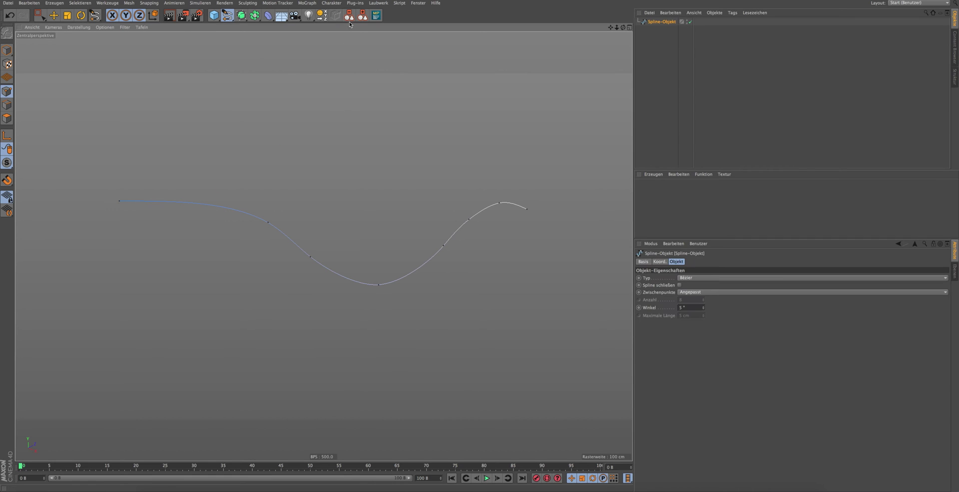
Add a Reeper 2.0 object and place the Spline-Objekt under it.
left_click(355, 3)
left_click(365, 71)
left_click_drag(659, 30, 656, 23)
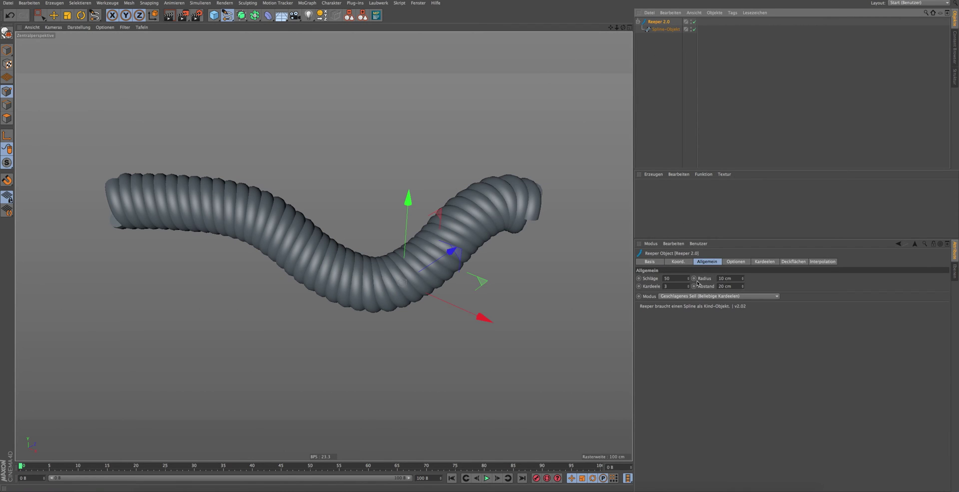
Try different Kardeele counts, then settle on 3 strands with 5 cm Radius and 11 cm Abstand.
mouse_move(688, 279)
left_mouse_down()
mouse_move(689, 290)
mouse_move(706, 289)
left_mouse_up()
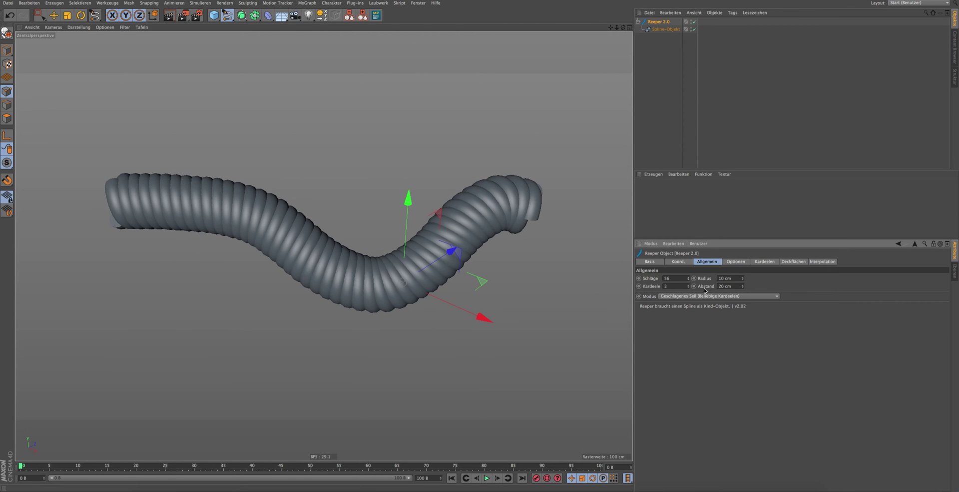
left_click(688, 288)
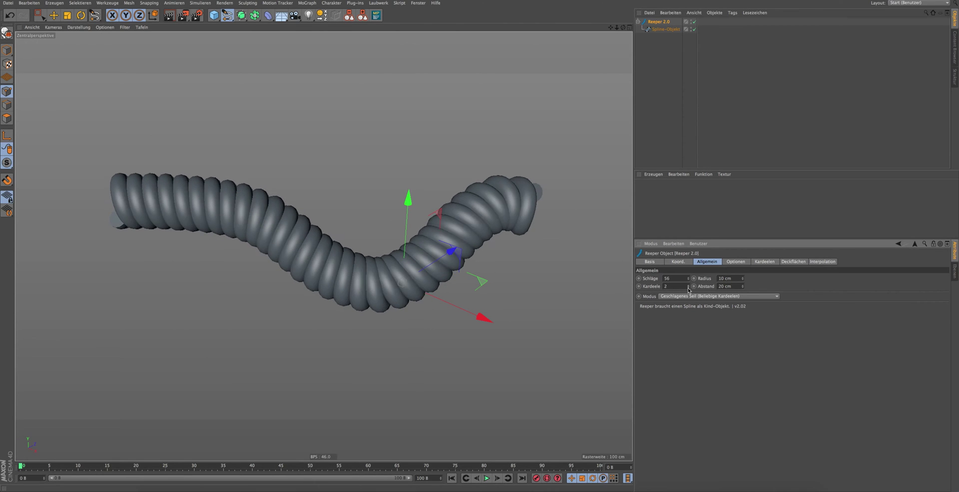
left_click(688, 288)
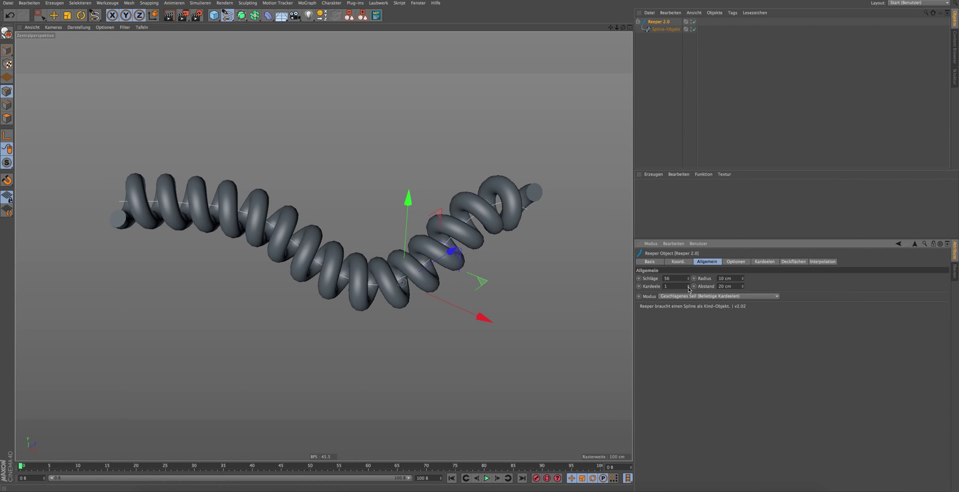
left_click_drag(624, 29, 669, 276)
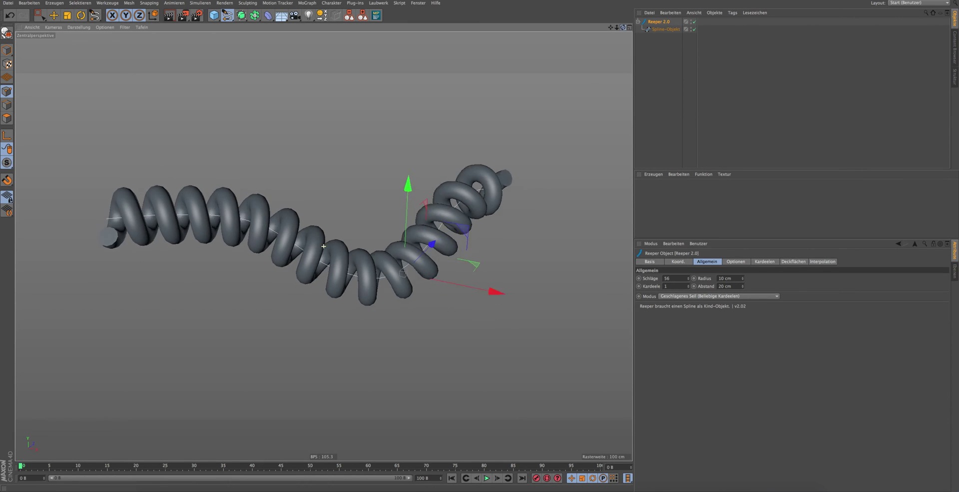
left_click(688, 284)
left_click(688, 284)
mouse_move(618, 31)
left_mouse_down()
mouse_move(743, 278)
mouse_move(719, 281)
mouse_move(742, 281)
mouse_move(742, 294)
mouse_move(744, 275)
left_mouse_up()
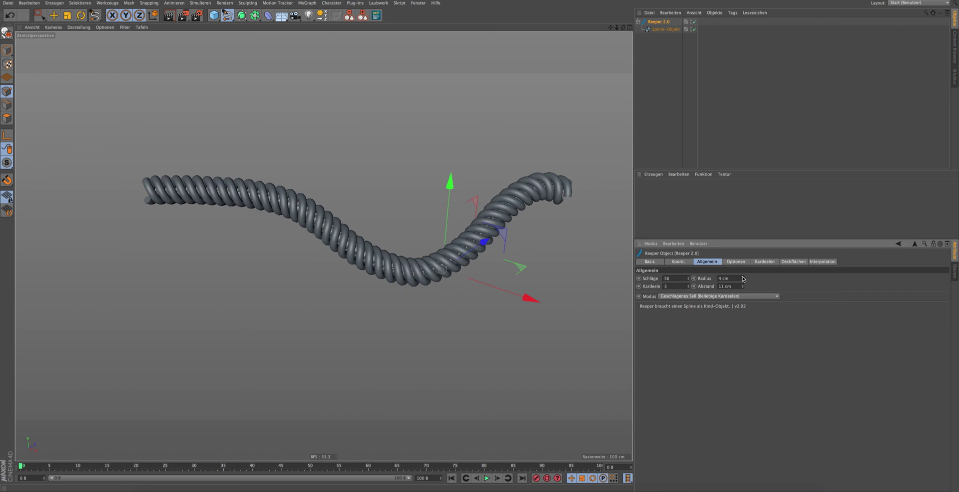
left_click_drag(623, 28, 324, 245)
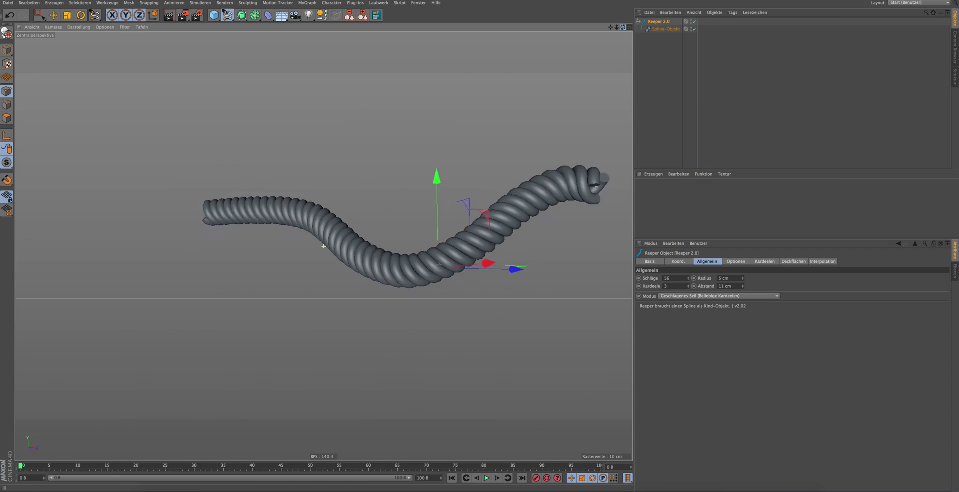
left_click_drag(324, 246, 325, 246)
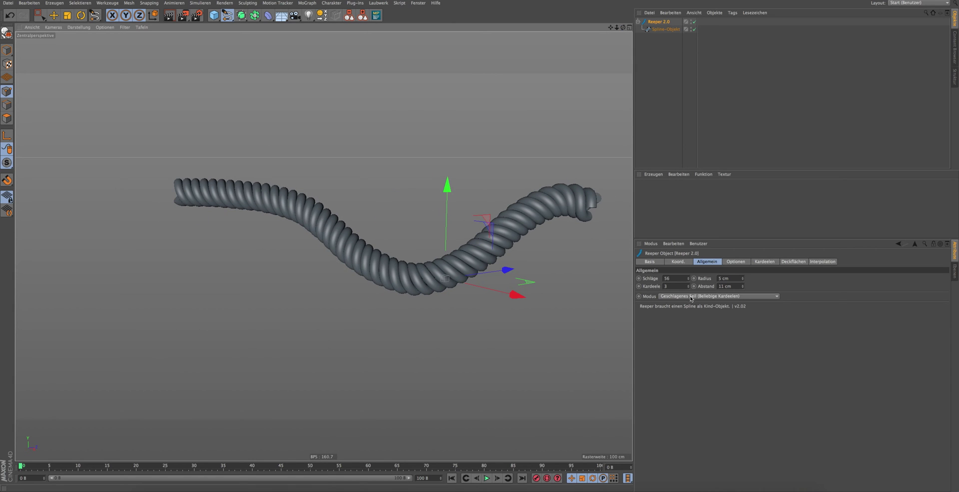
Set Modus to Geflochtenes Seil Lissajous/3, then to the five-strand Lissajous/5 braid.
left_click(691, 298)
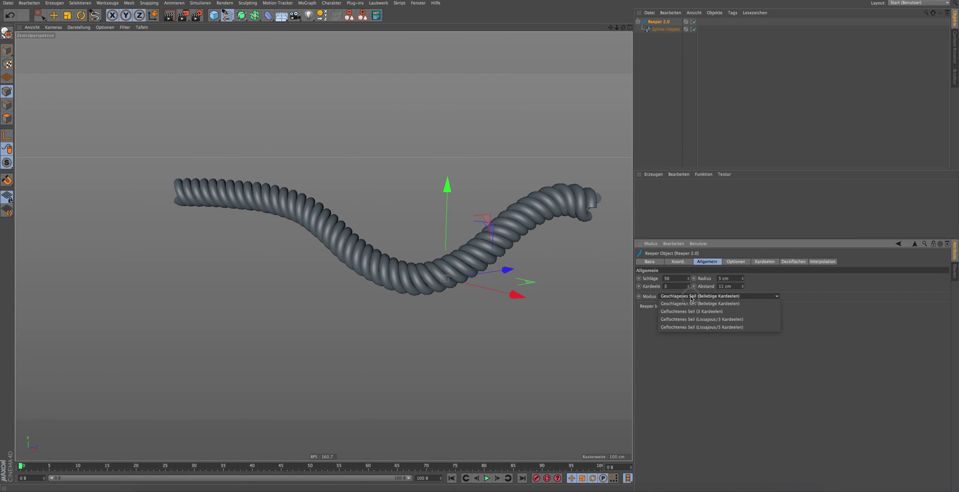
left_click(704, 319)
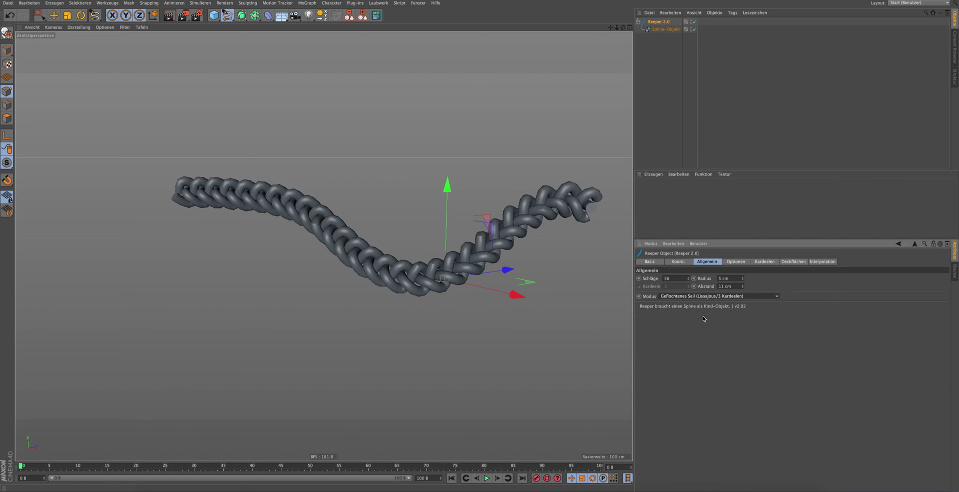
left_click_drag(623, 27, 623, 44)
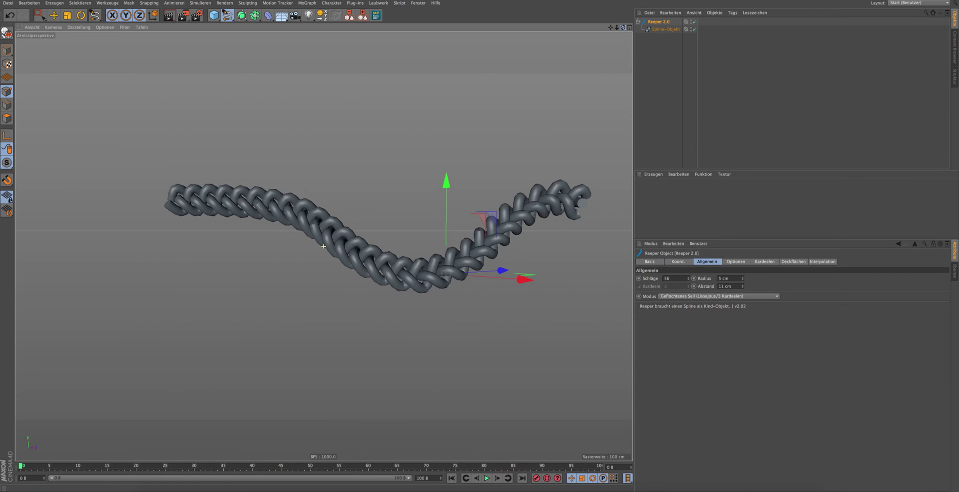
left_click(707, 295)
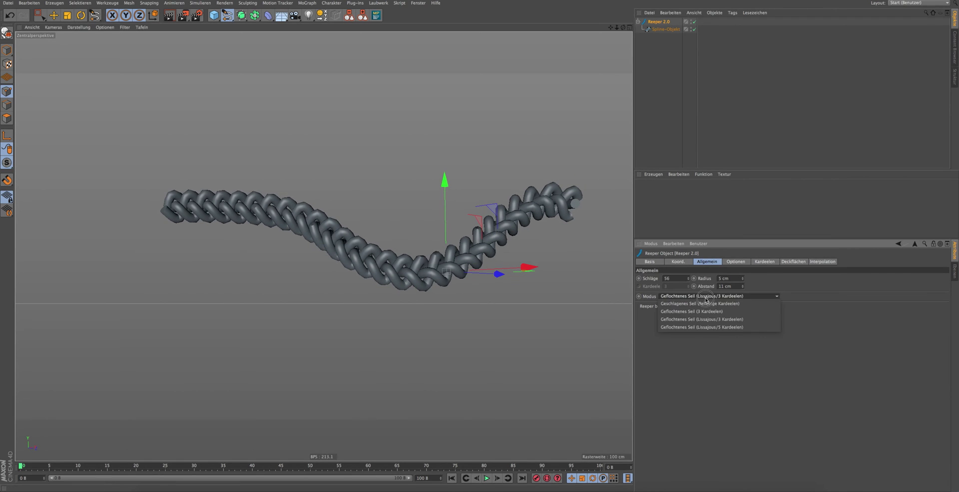
left_click(706, 326)
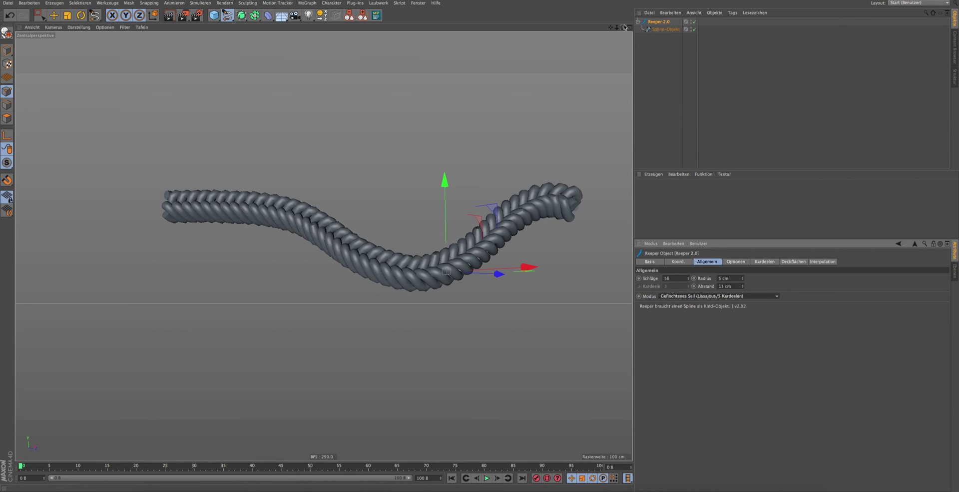
left_click_drag(623, 27, 623, 40)
left_click_drag(323, 245, 324, 246, "alt")
Set the rope's Interpolation Winkel to 2°.
left_click(766, 262)
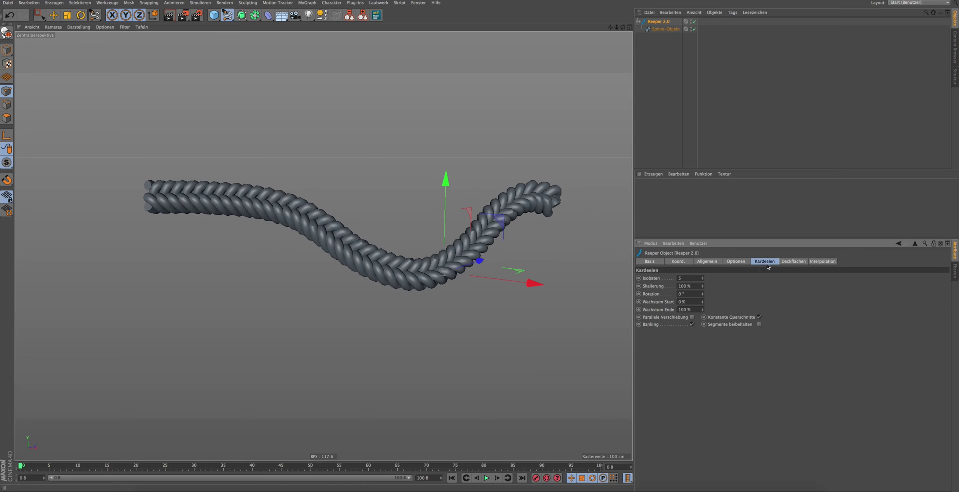
left_click(793, 262)
left_click(813, 262)
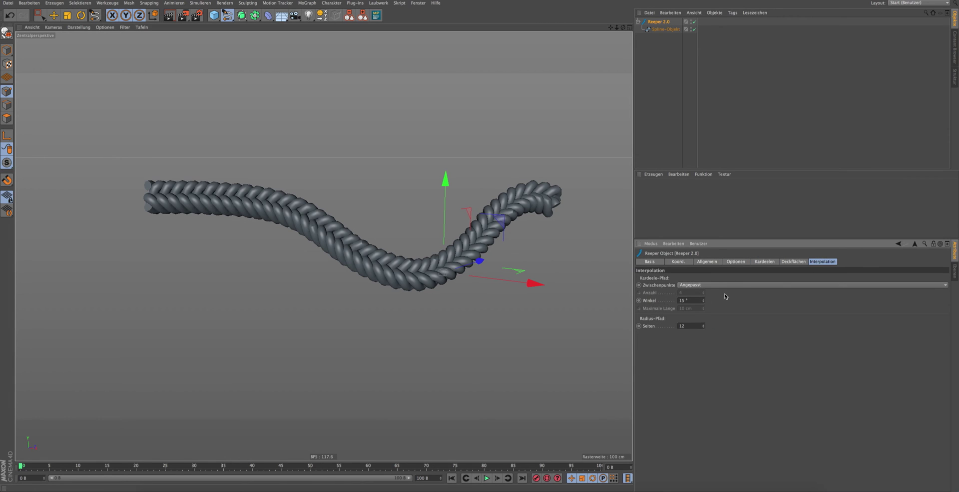
left_click(695, 300)
key("Return")
mouse_move(623, 27)
left_mouse_down()
mouse_move(324, 246)
mouse_move(625, 29)
left_mouse_up()
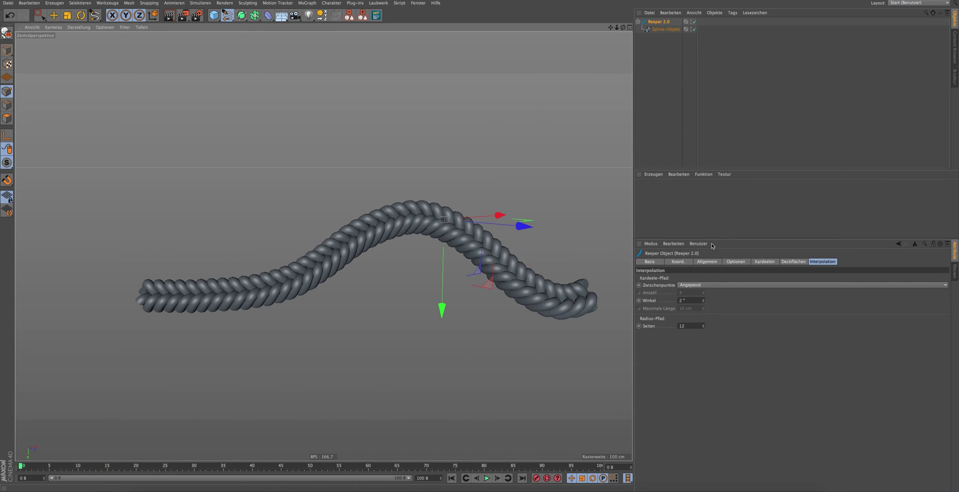
Cycle Modus through the braid back to Geschlagenes Seil, then delete the Spline-Objekt.
left_click(705, 262)
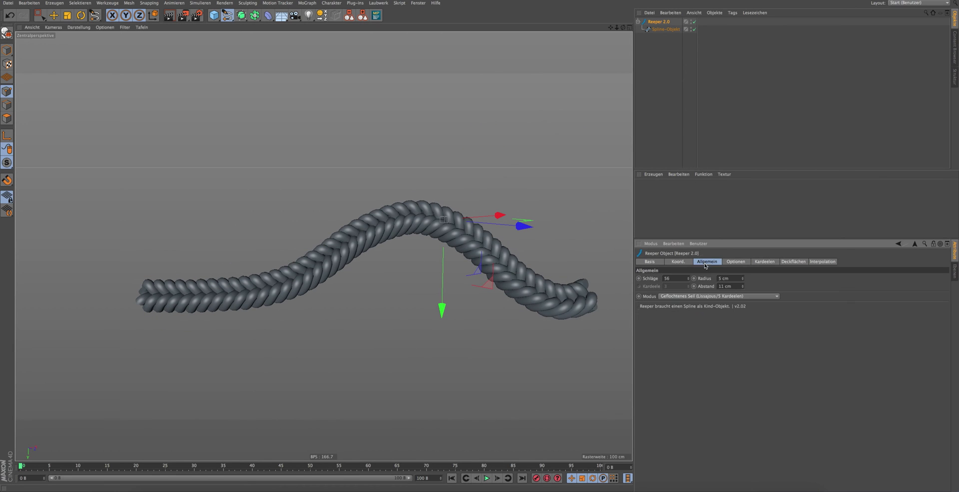
left_click(693, 296)
left_click(697, 311)
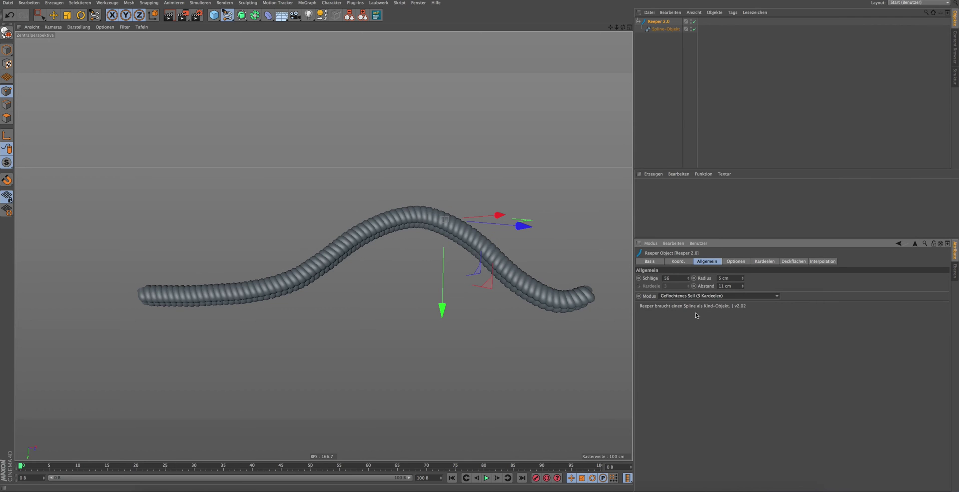
left_click_drag(319, 235, 321, 248, "alt")
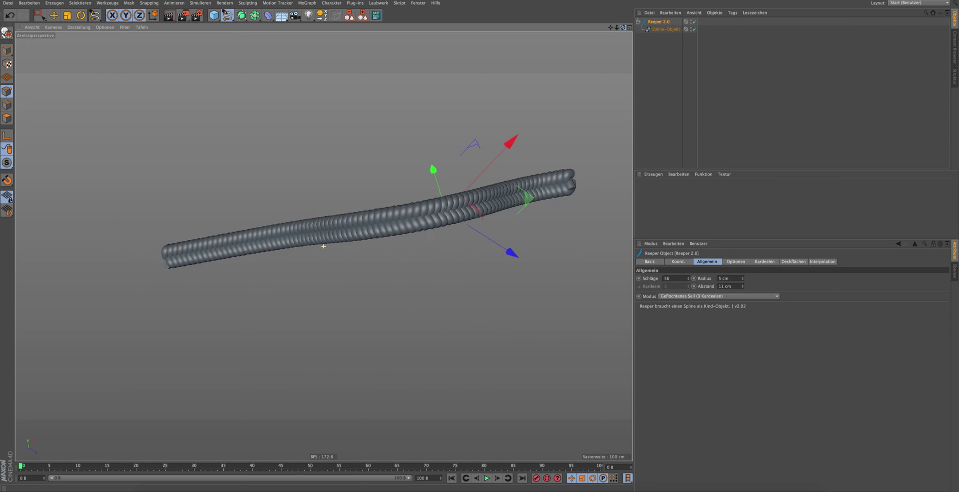
left_click(684, 295)
left_click(692, 304)
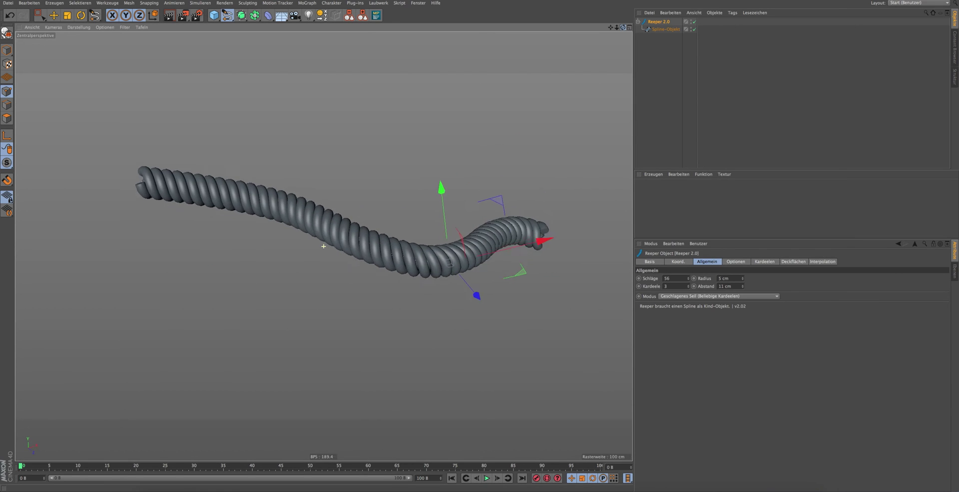
left_click_drag(623, 28, 624, 29)
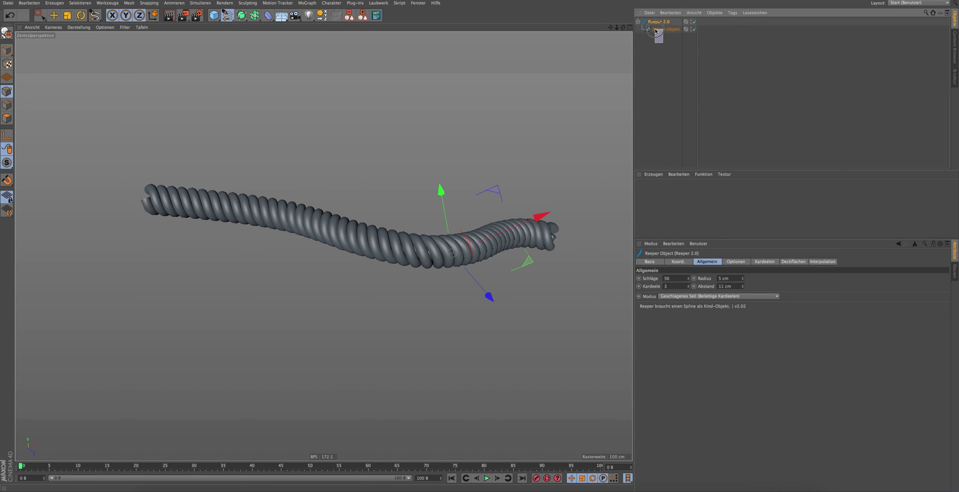
left_click(657, 30)
key("Delete")
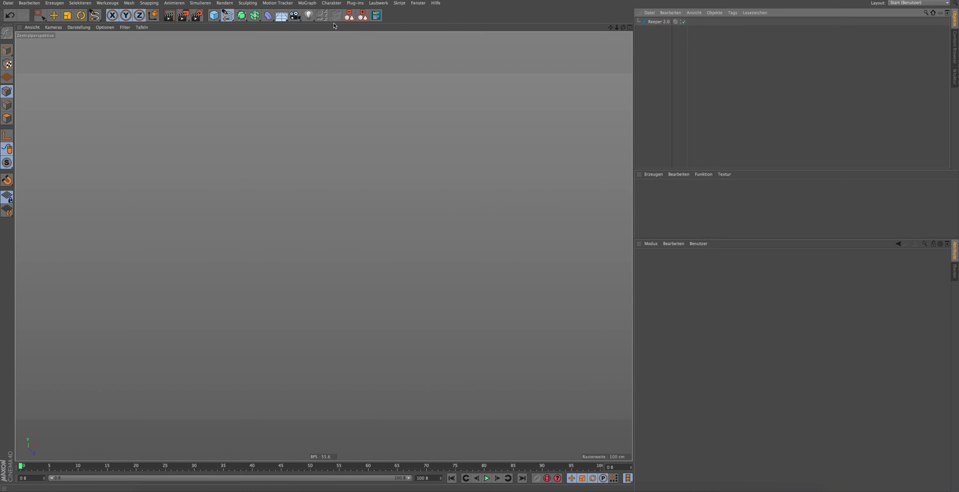
Create a Zylinder with Rundung enabled on its caps and a 79 cm radius.
left_click(214, 15)
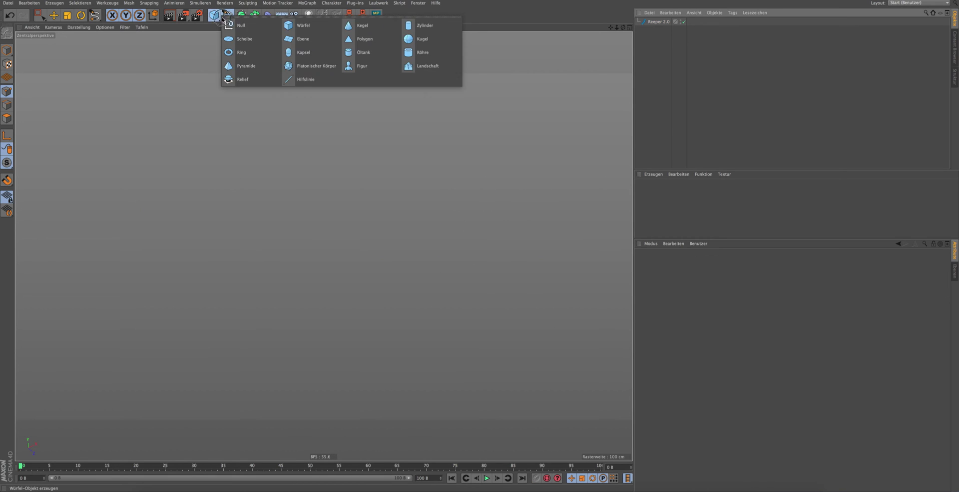
left_click(408, 26)
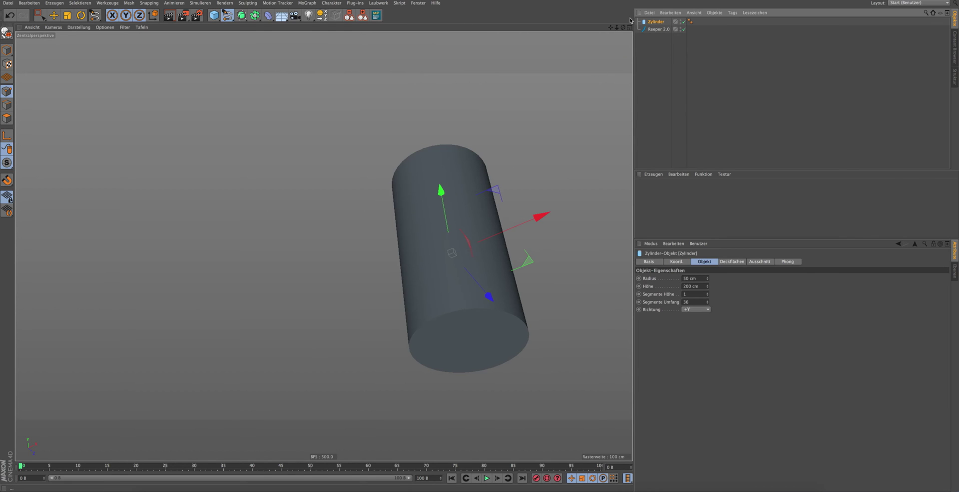
left_click_drag(624, 29, 630, 40)
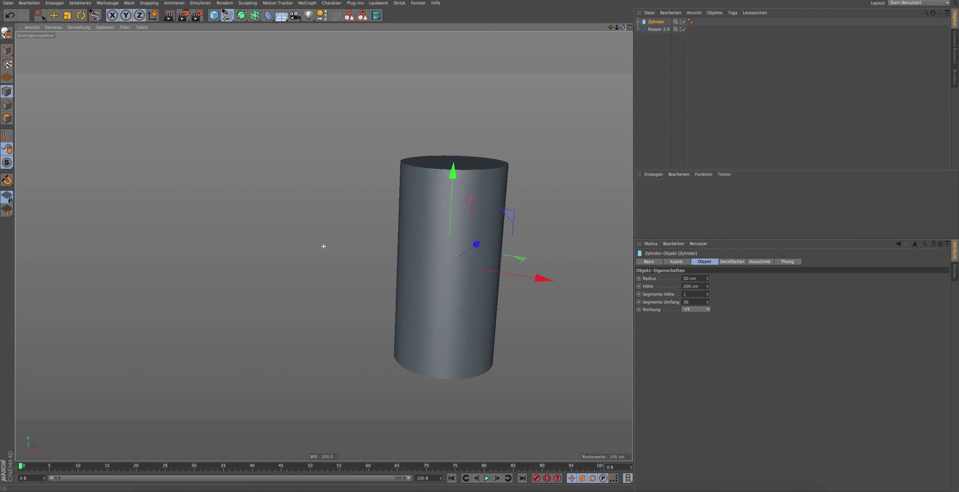
left_click(731, 262)
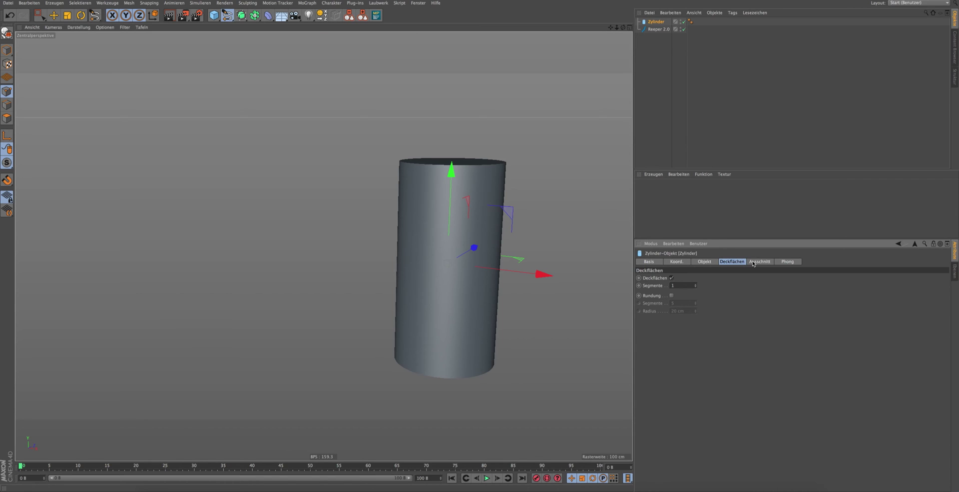
left_click(671, 295)
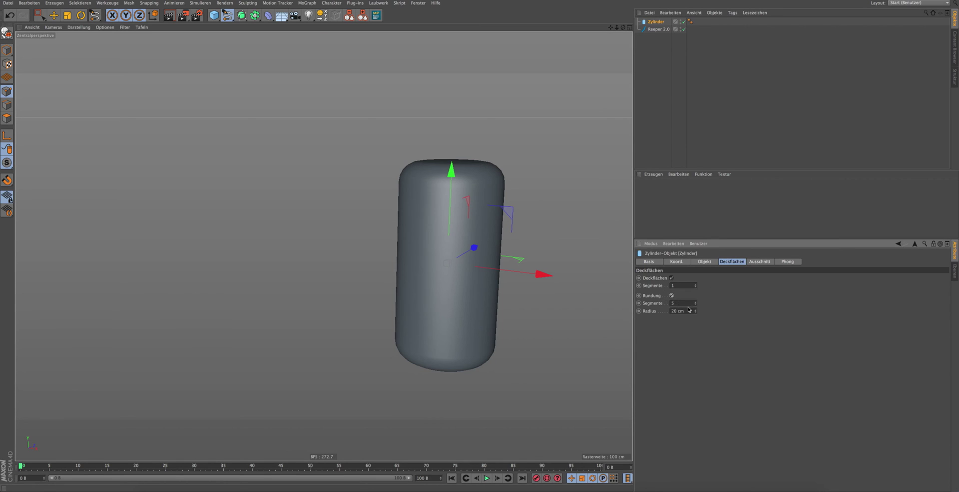
left_click(702, 263)
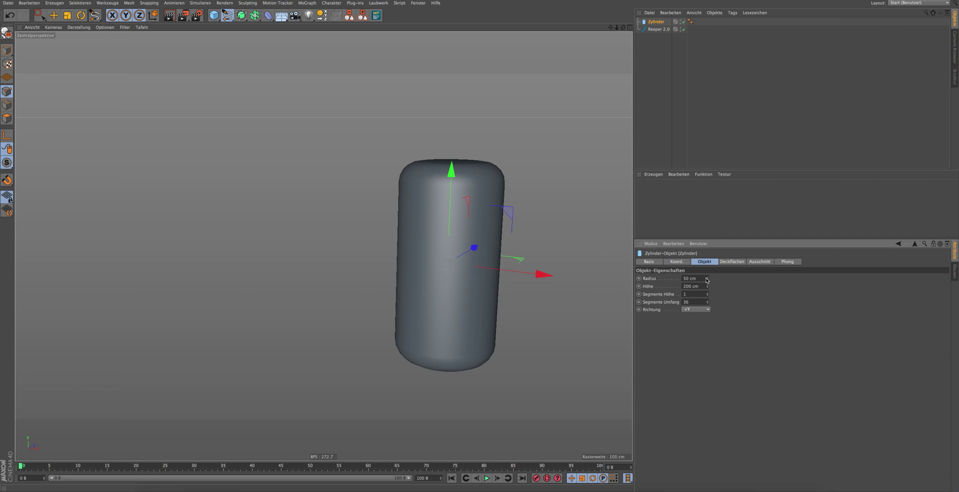
left_click_drag(707, 279, 725, 270)
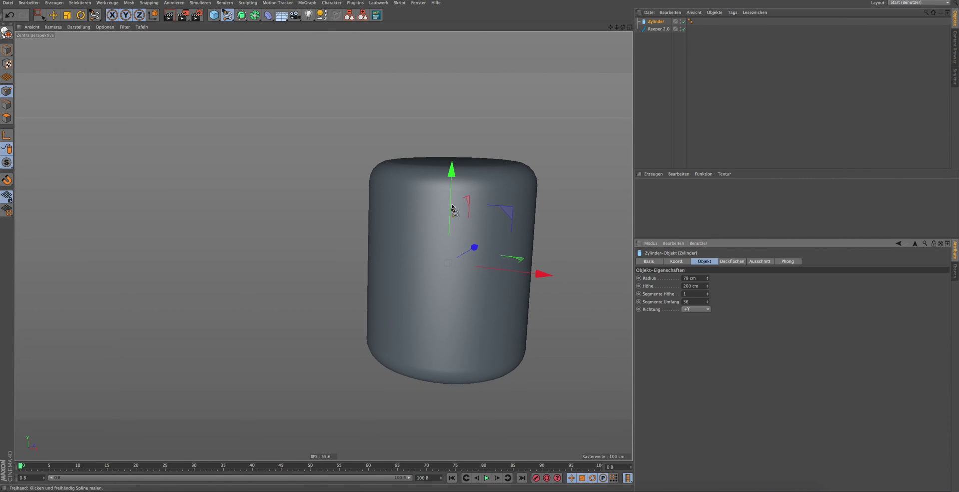
left_click_drag(623, 29, 618, 31)
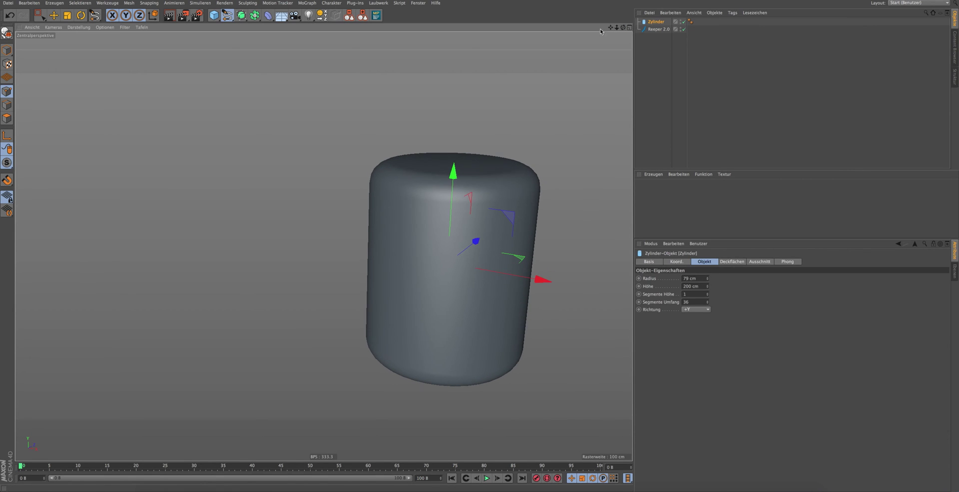
Add a Bulge deformer under the Zylinder, fit it to the parent, and set Stärke to -40%.
left_click(269, 15)
left_click(360, 25)
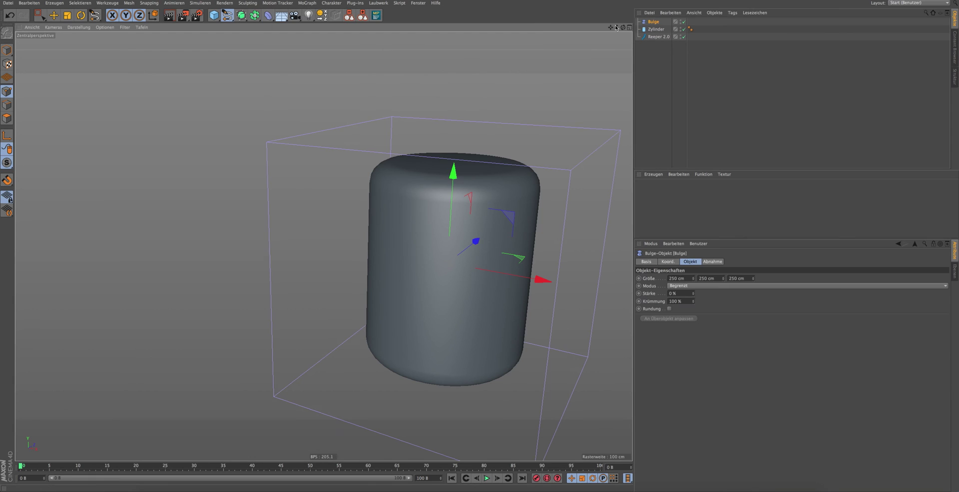
left_click_drag(653, 21, 658, 31)
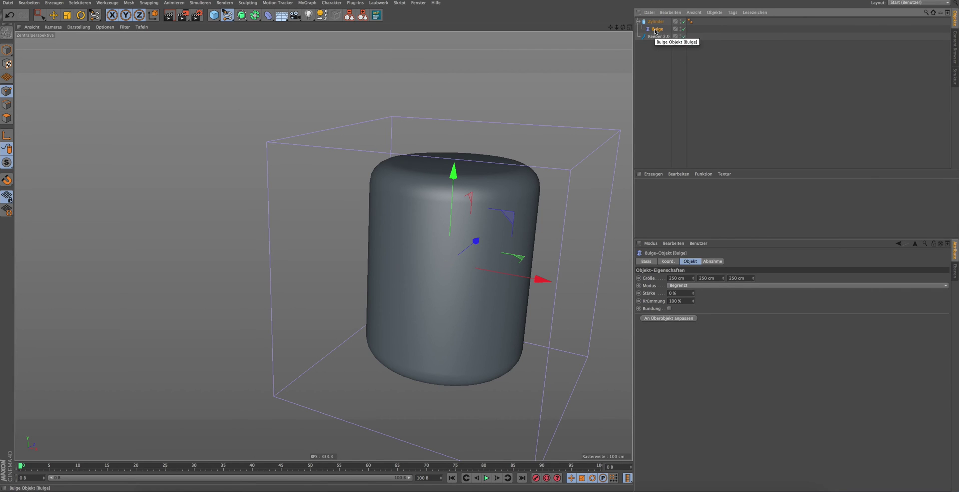
left_click(677, 318)
left_click_drag(694, 294, 694, 324)
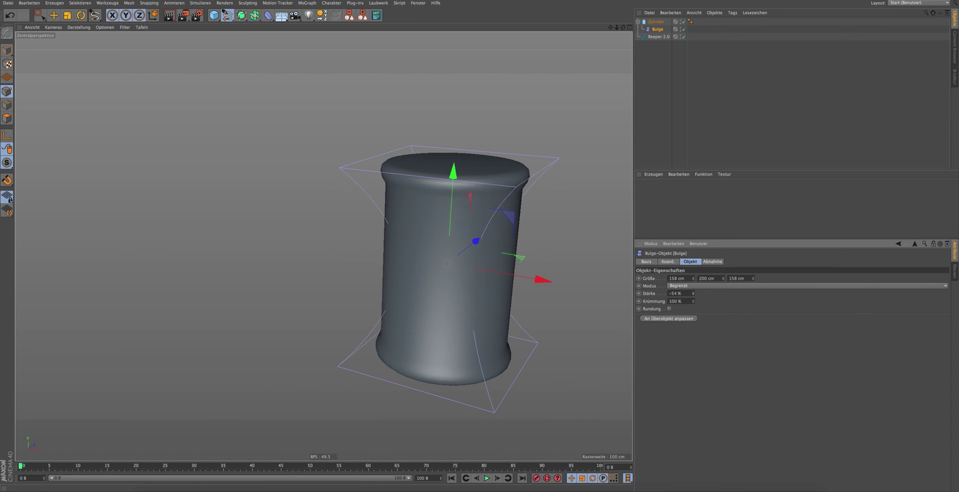
Raise the cylinder's Segmente Höhe, shrink the Bulge to 135 cm tall, and add an empty spline.
left_click(656, 22)
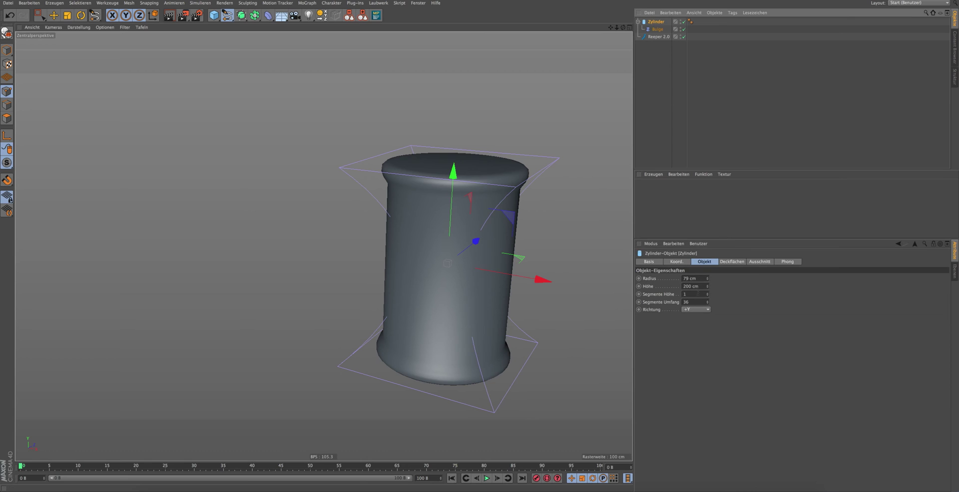
mouse_move(708, 295)
left_mouse_down()
mouse_move(707, 280)
mouse_move(697, 288)
left_mouse_up()
left_click(658, 29)
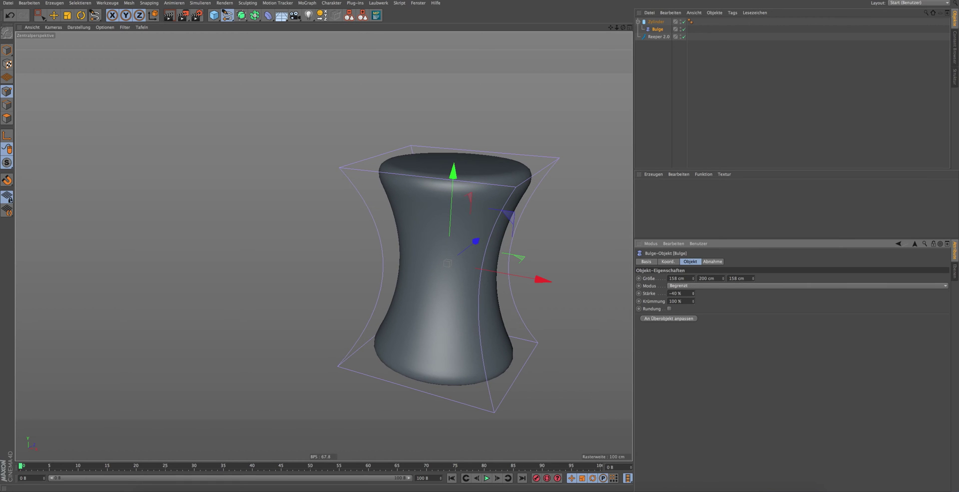
mouse_move(724, 281)
left_mouse_down()
mouse_move(724, 310)
mouse_move(724, 272)
left_mouse_up()
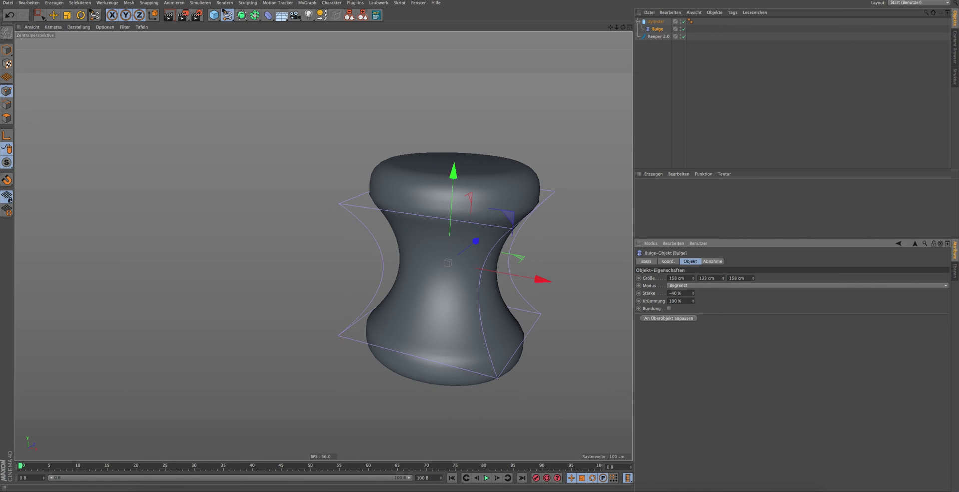
left_click(457, 171)
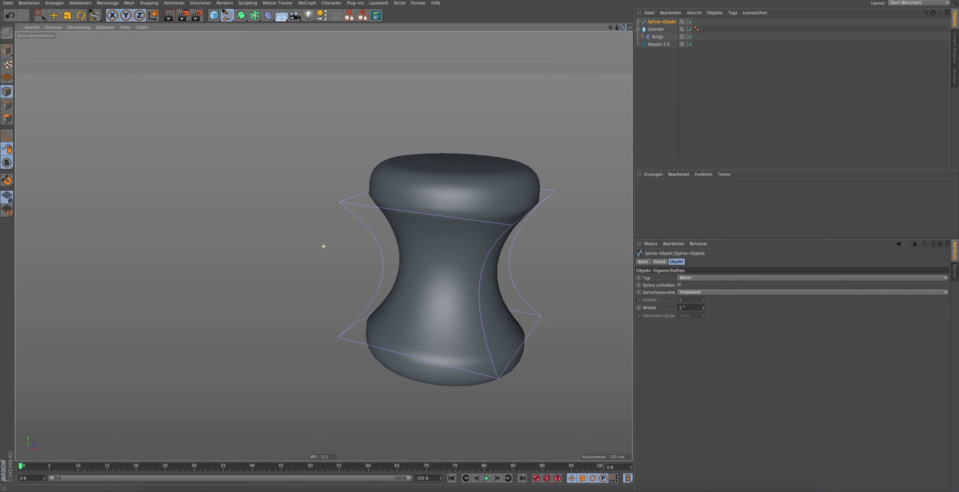
Hide the Bulge cage and add a Helix spline (200 cm radius, 200 cm high, 720°).
left_click(686, 36)
left_click(227, 15)
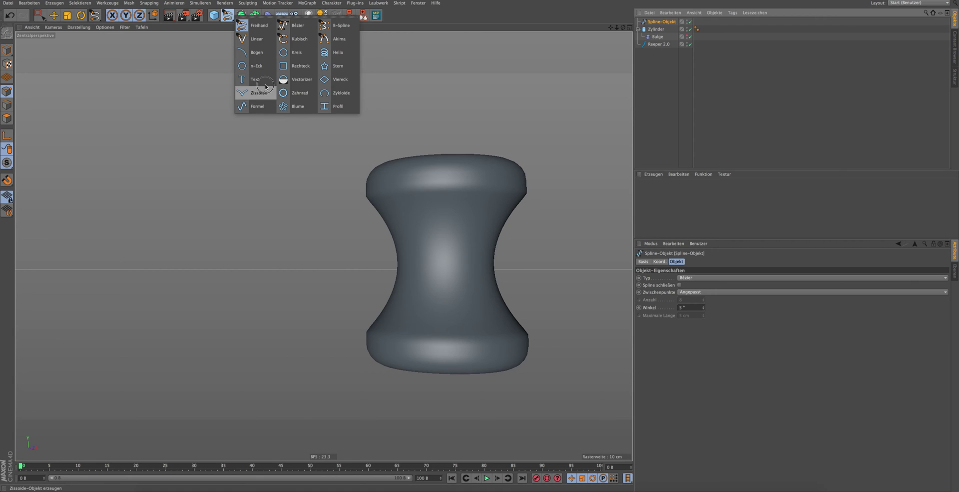
left_click(334, 53)
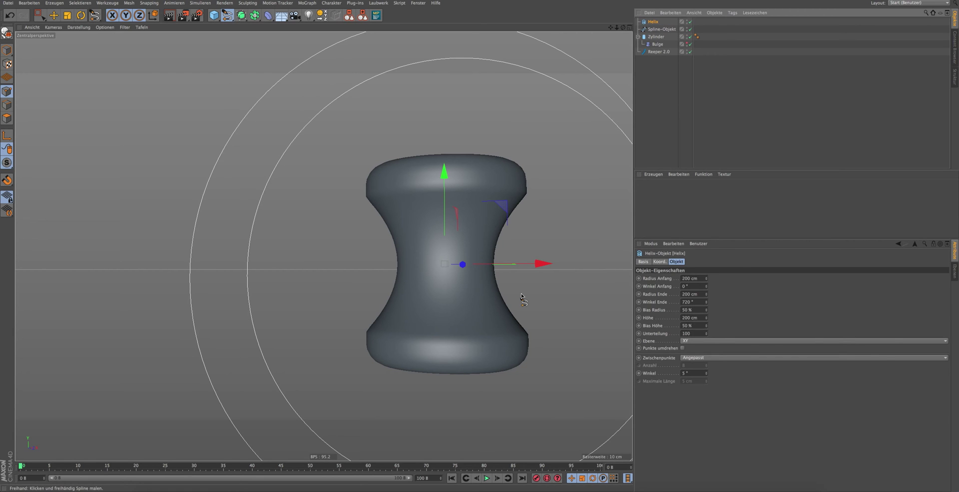
Rotate the helix 90° upright and raise it along Y around the bollard.
key("r")
left_click_drag(435, 233, 430, 379)
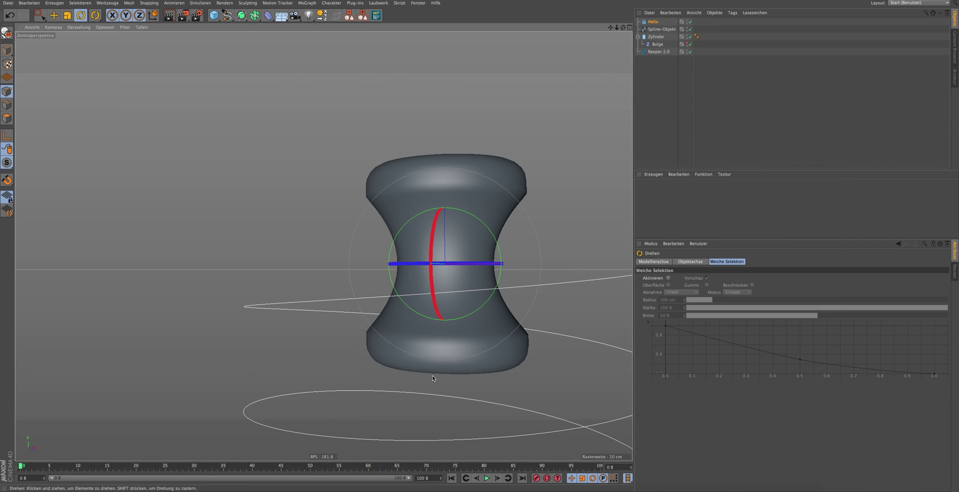
key("e")
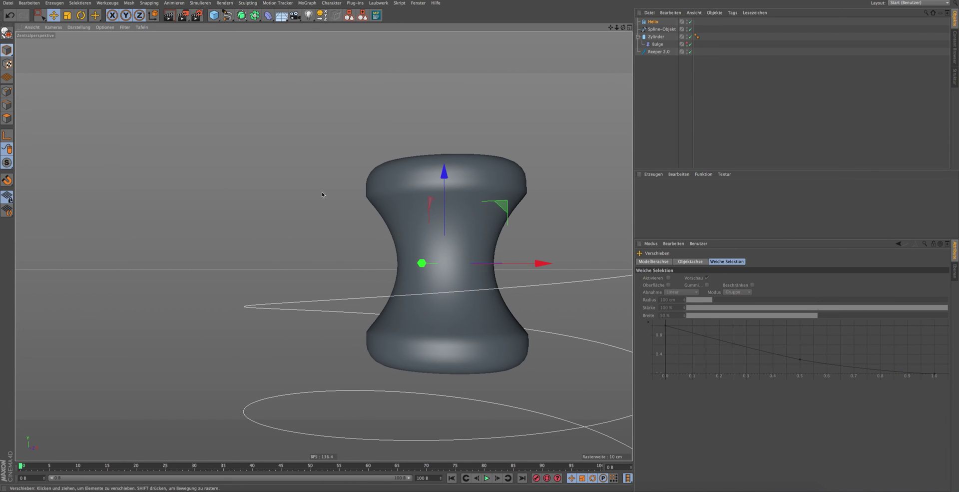
left_click_drag(445, 215, 444, 140)
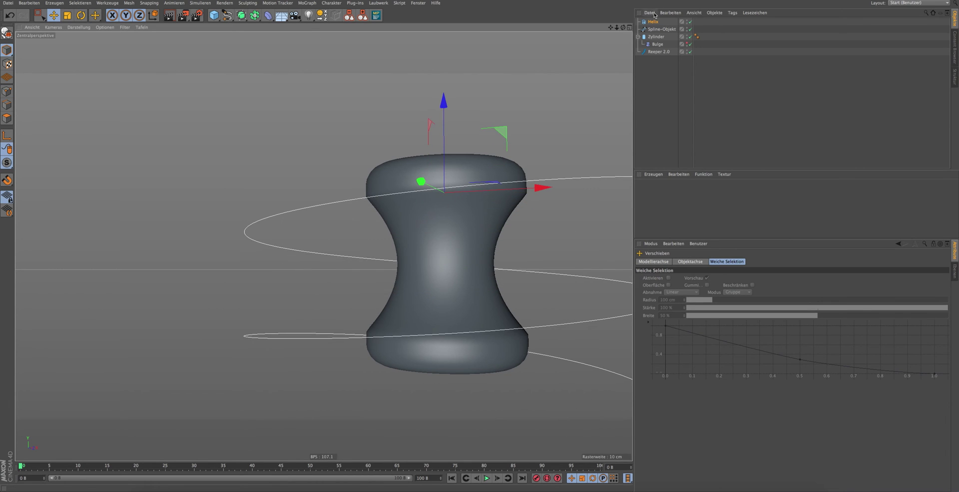
left_click(653, 22)
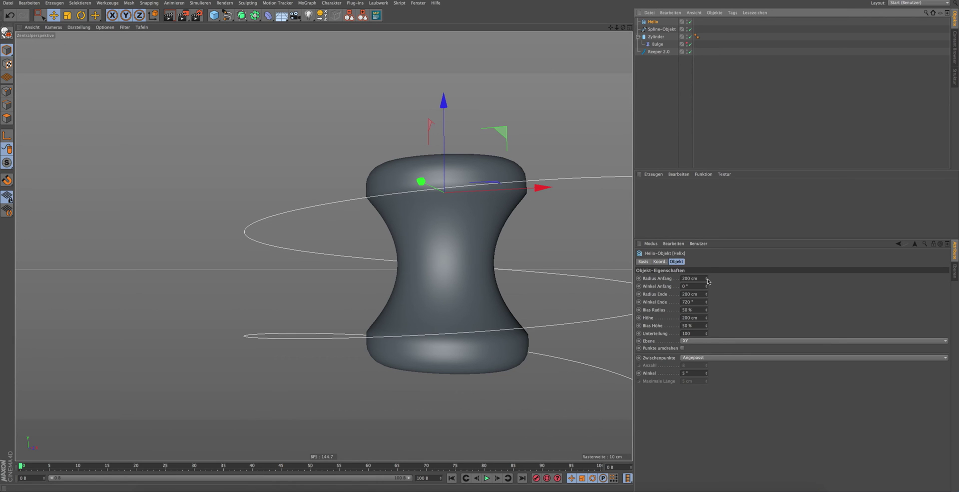
Set the helix start/end radius to about 70 cm, height 118 cm and end angle 1046°.
left_click_drag(708, 281, 708, 279)
left_click_drag(707, 318, 706, 340)
left_click_drag(706, 318, 706, 320)
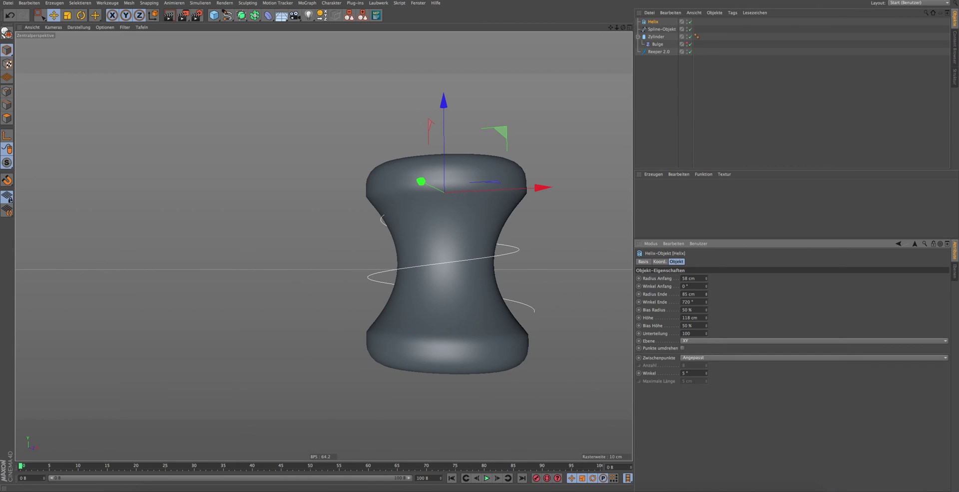
left_click_drag(706, 278, 706, 298)
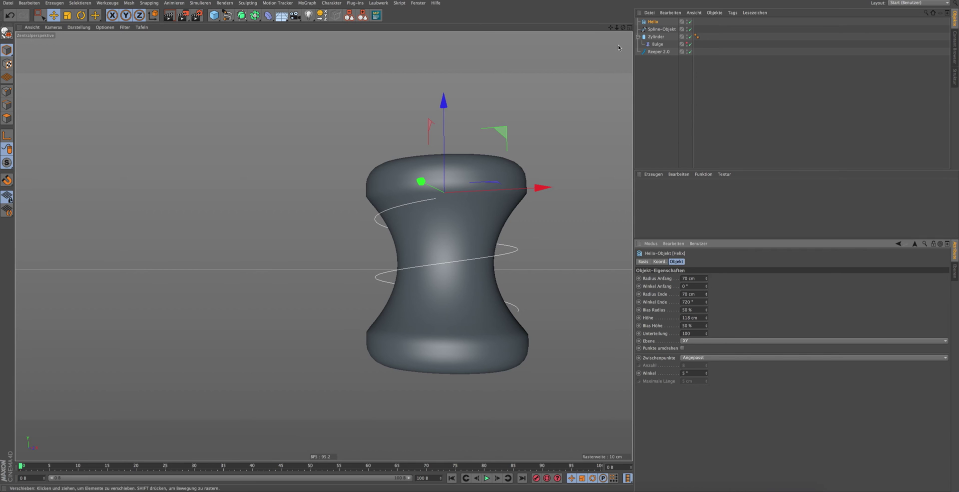
left_click_drag(619, 48, 321, 246, "alt")
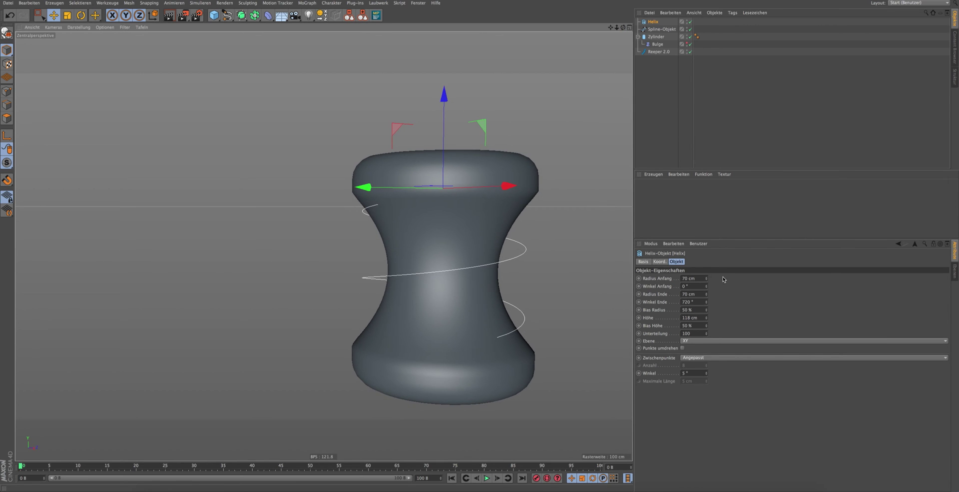
left_click_drag(706, 301, 707, 270)
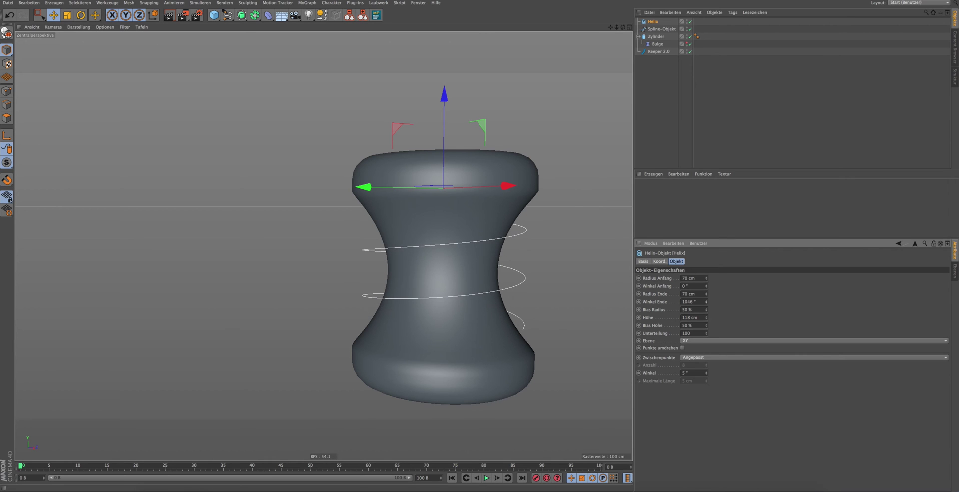
left_click_drag(707, 297, 707, 295)
Parent the helix under Reeper 2.0, reduce its height to 87 cm and lower it along Y.
left_click_drag(623, 27, 660, 52)
mouse_move(305, 240)
left_mouse_down("alt")
mouse_move(324, 246)
mouse_move(325, 234)
left_mouse_up("alt")
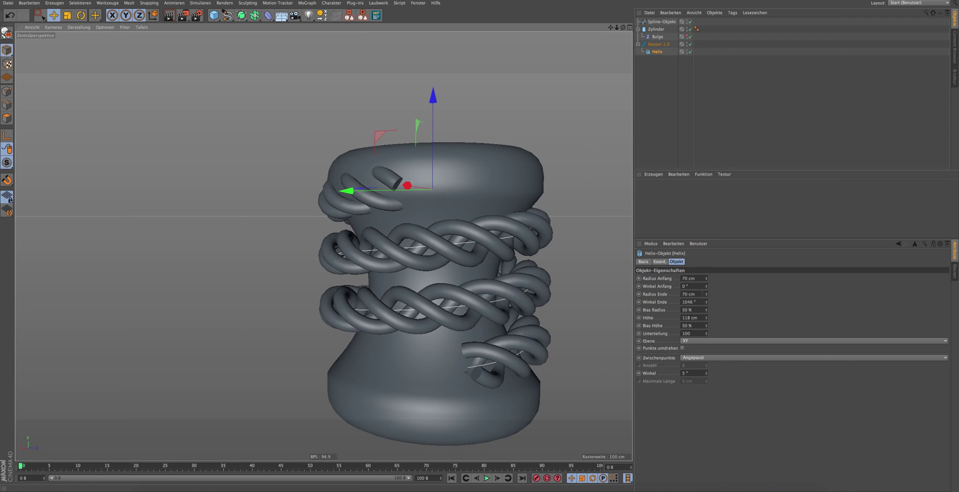
left_click_drag(432, 150, 509, 165)
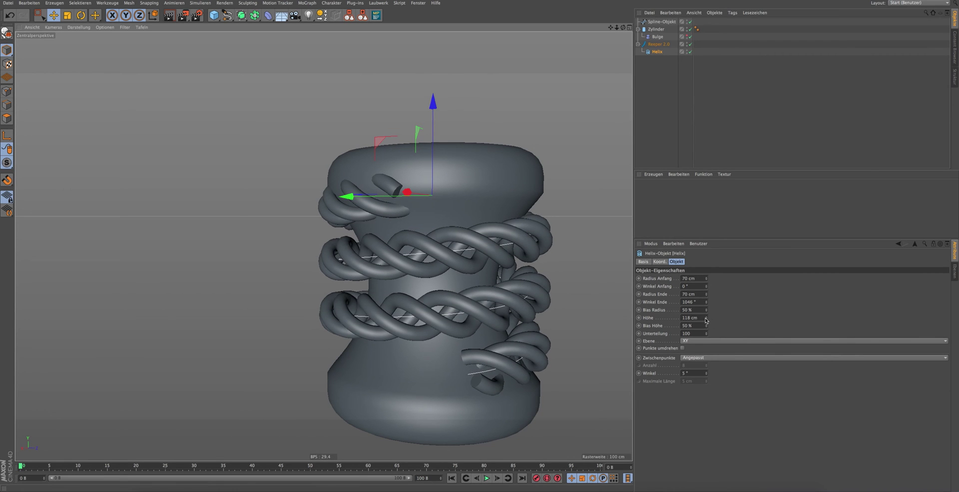
left_click_drag(706, 320, 706, 345)
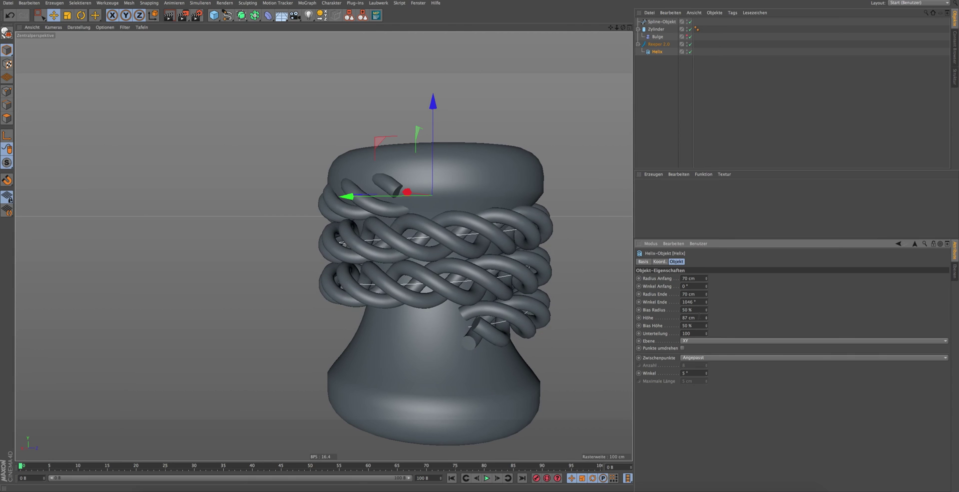
left_click_drag(433, 99, 433, 139)
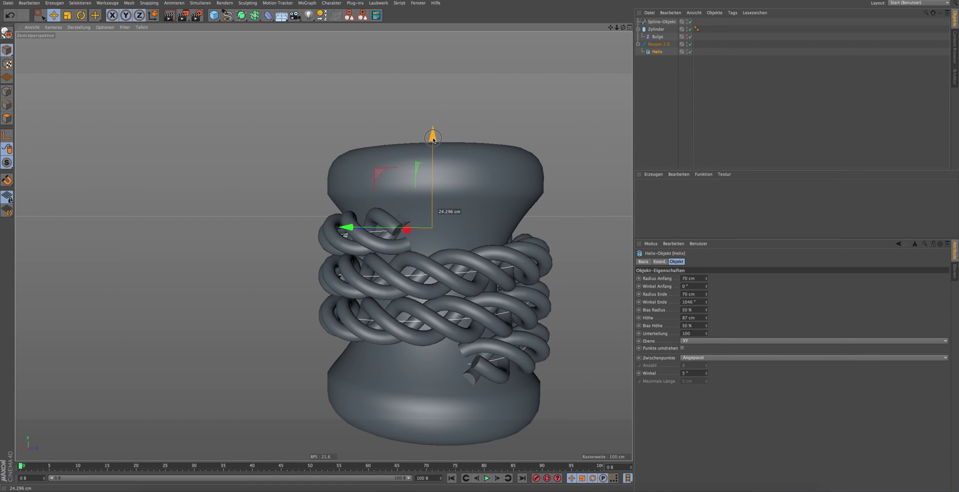
left_click_drag(622, 28, 325, 239)
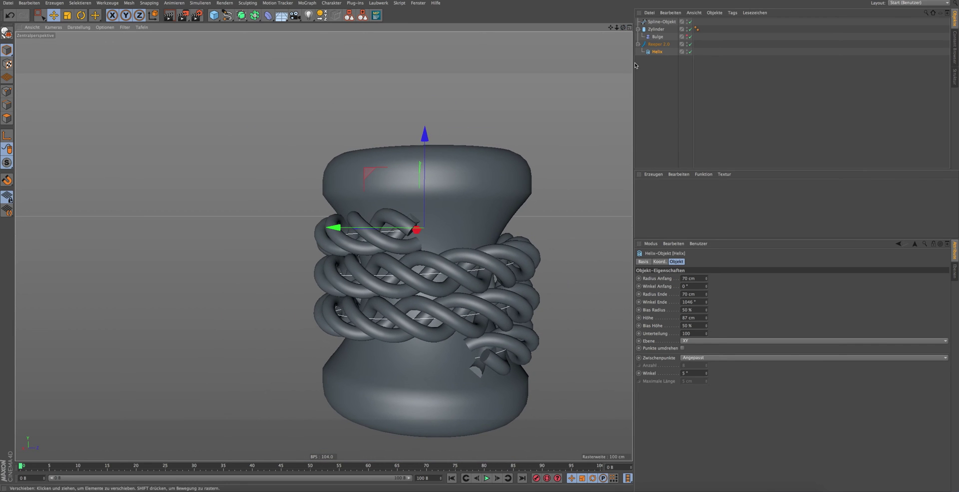
left_click(425, 134)
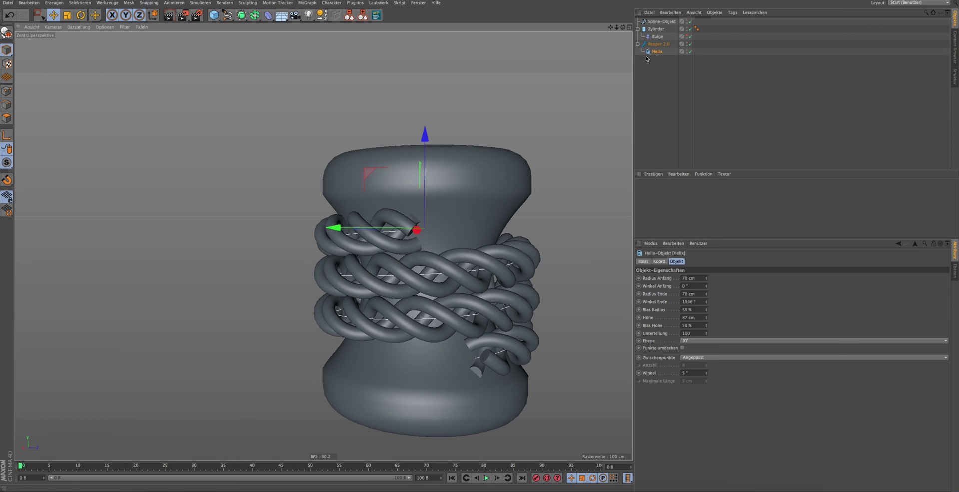
Set the Reeper 2.0 strand spacing (Abstand) to 10 cm and radius to 8 cm.
left_click(659, 44)
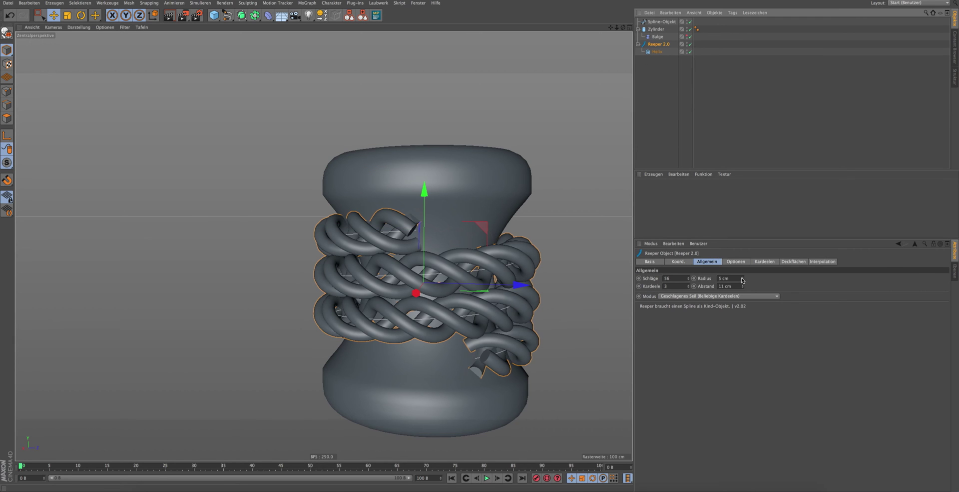
left_click(742, 279)
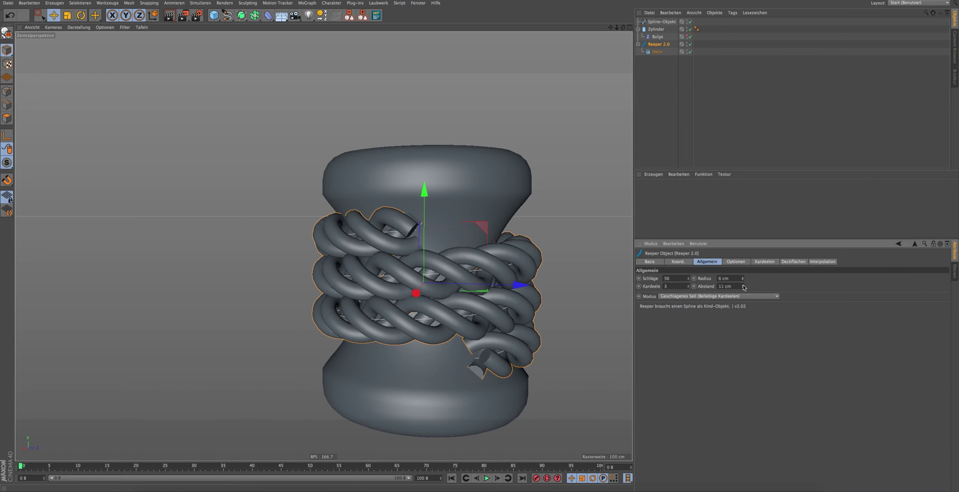
left_click(742, 285)
left_click(742, 288)
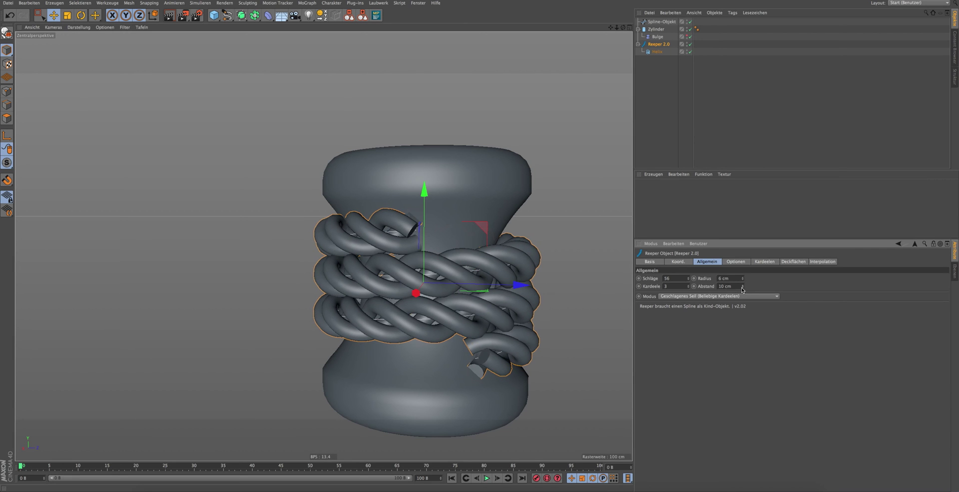
left_click(742, 279)
left_click(743, 278)
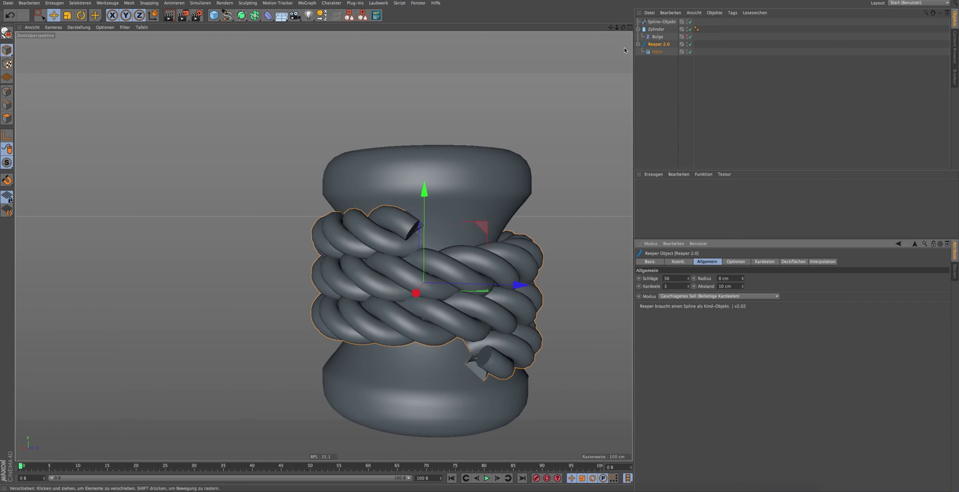
left_click_drag(623, 27, 324, 246)
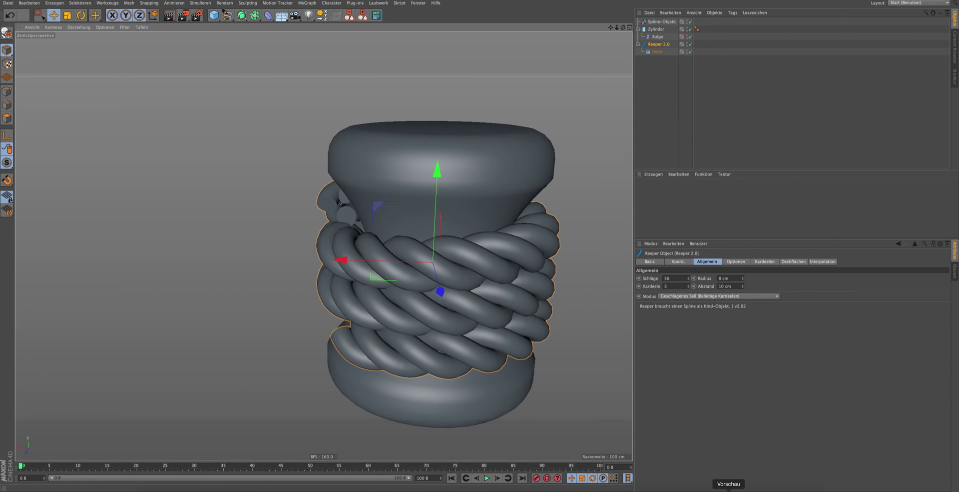
Make the helix an editable spline in Points mode and switch off Reeper 2.0.
left_click(729, 489)
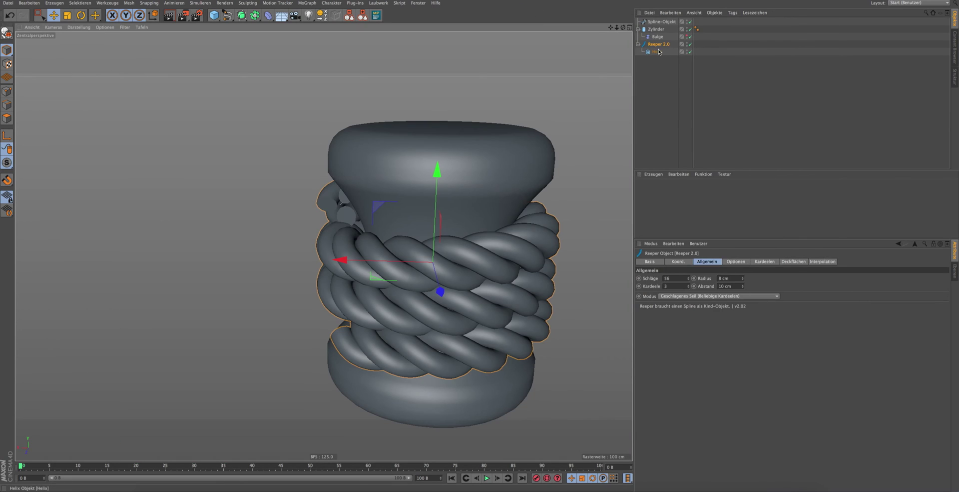
key("c")
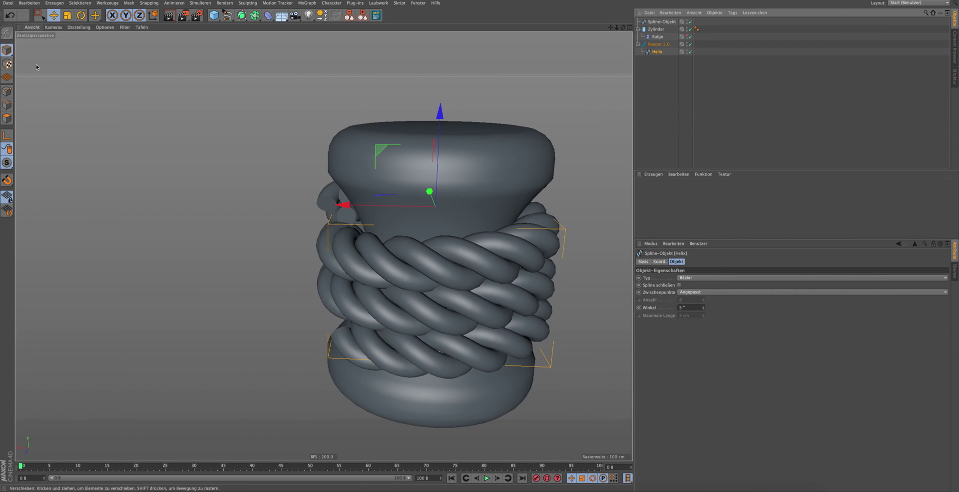
key("Return")
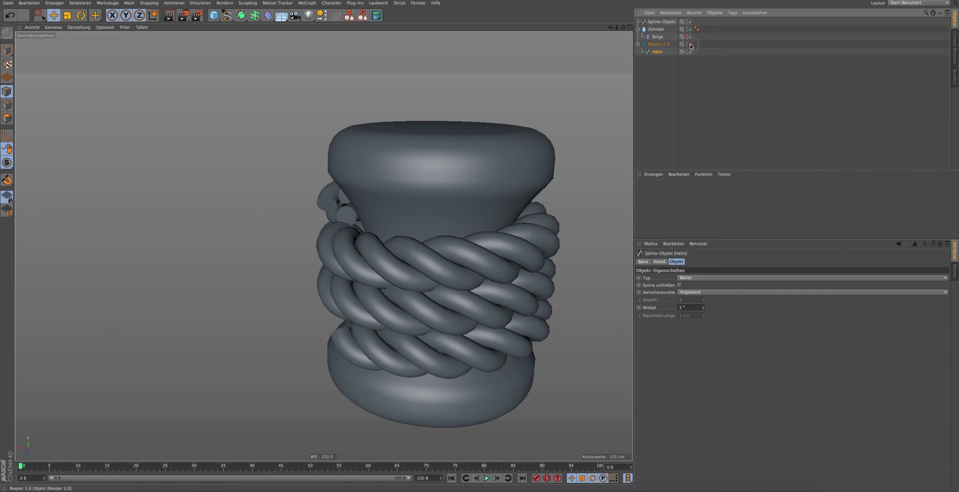
left_click(691, 45)
Test-add points at the helix end, undo them, then select all helix points.
left_click(340, 205)
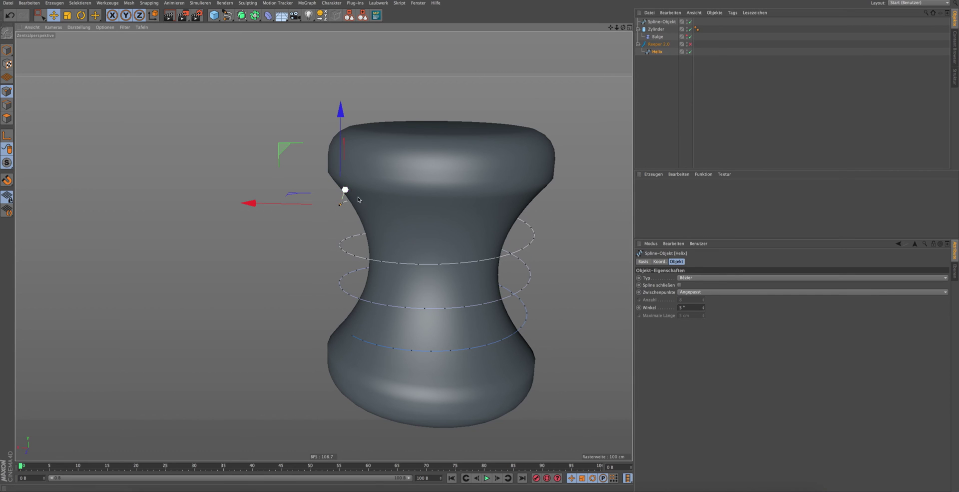
left_click_drag(617, 28, 324, 245)
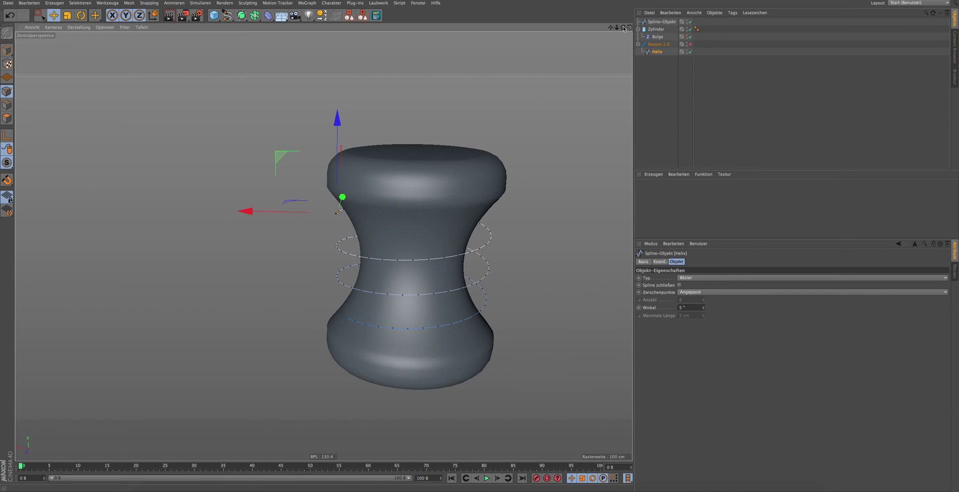
left_click_drag(624, 29, 321, 246)
left_click(76, 372, "ctrl")
key("ctrl+z")
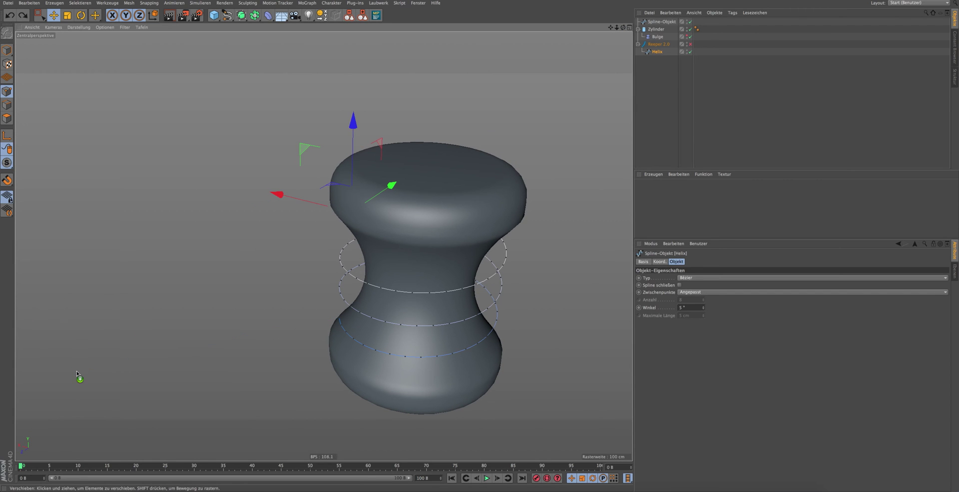
left_click(202, 302, "ctrl")
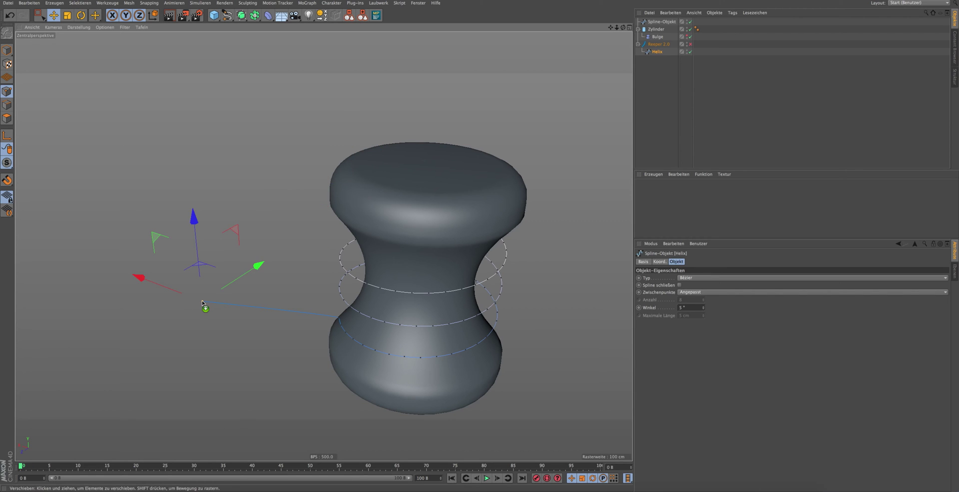
key("ctrl+z")
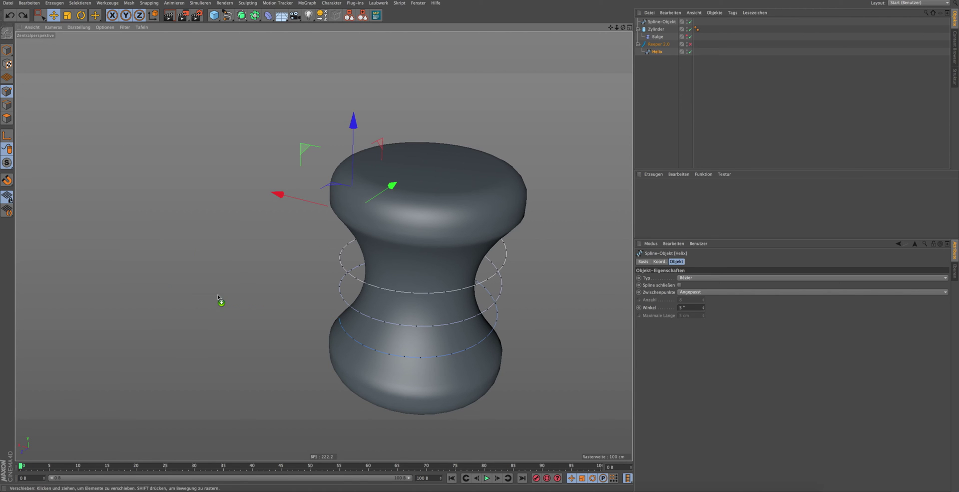
left_click_drag(623, 27, 600, 50)
key("ctrl+a")
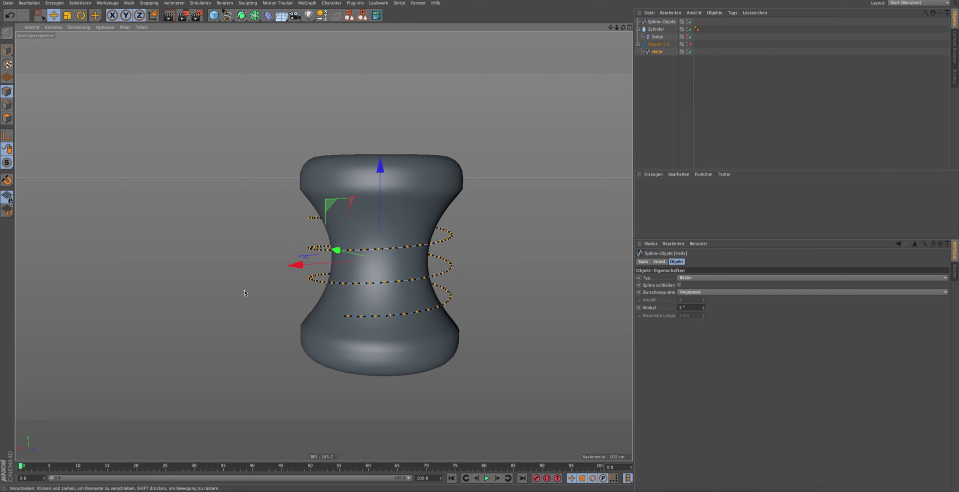
Reverse the helix spline's point order (Reihenfolge umkehren).
right_click(244, 292)
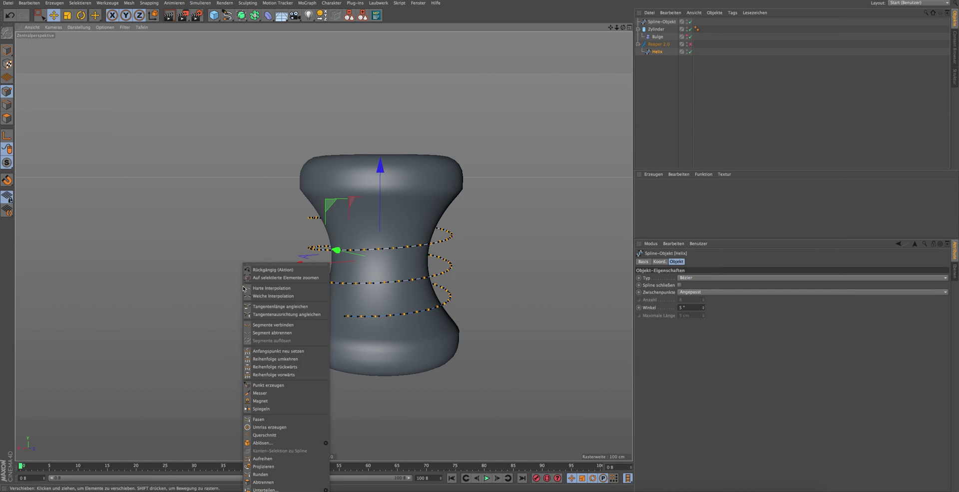
left_click(288, 359)
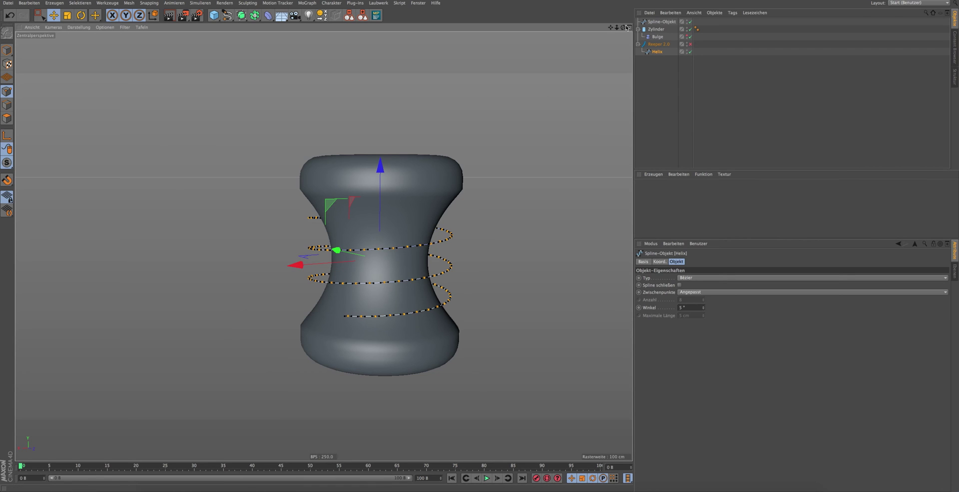
left_click_drag(625, 27, 505, 176)
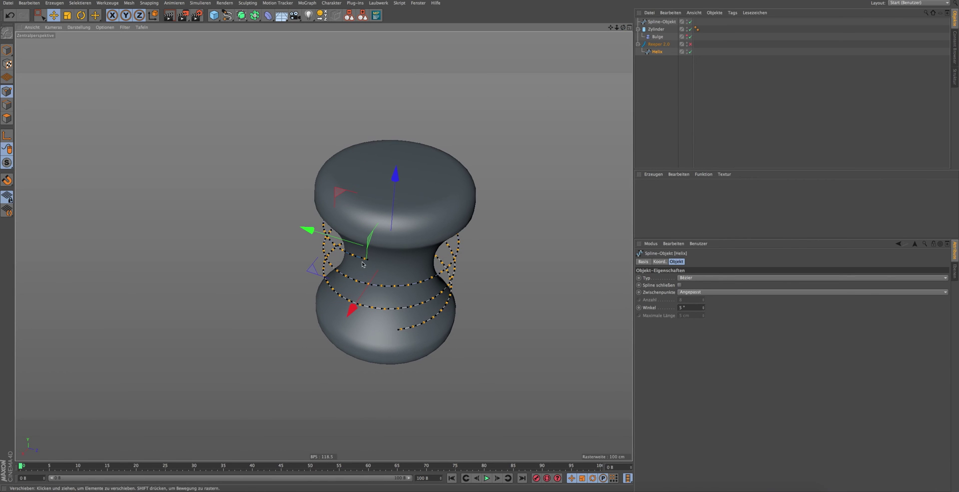
Add points from the helix start to form a tail leading away from the bollard.
left_click(364, 259)
left_click(507, 313, "ctrl")
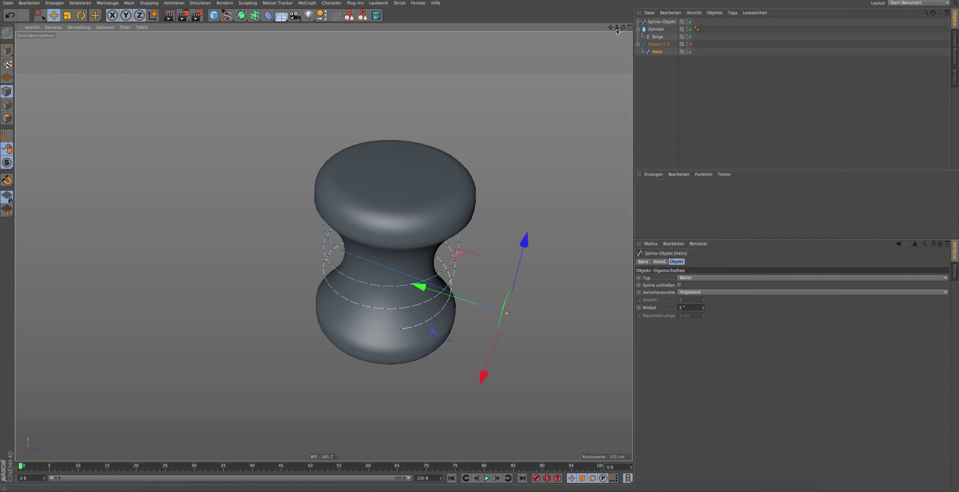
left_click_drag(600, 240, 616, 312, "alt")
left_click(599, 340, "ctrl")
left_click_drag(623, 27, 323, 246)
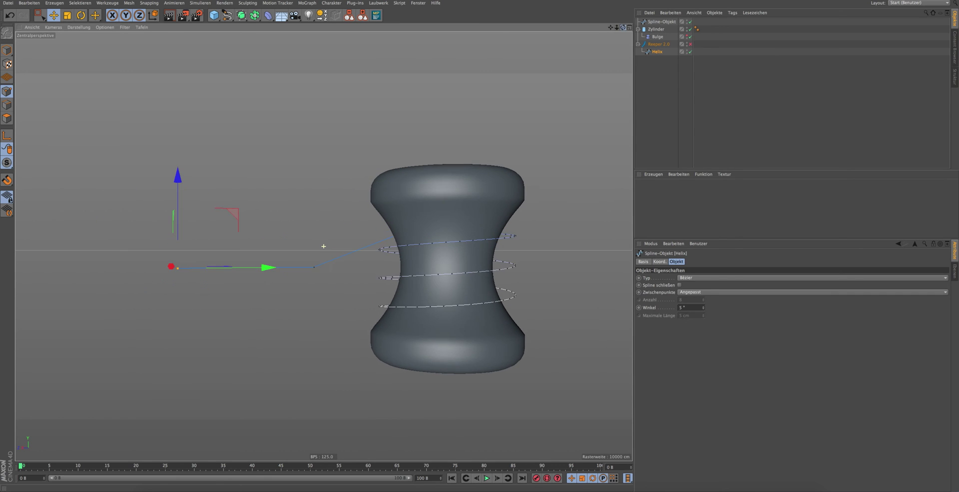
Box-select the tail points and equalize their tangent lengths (Tangentenlänge angleichen).
left_click(39, 15)
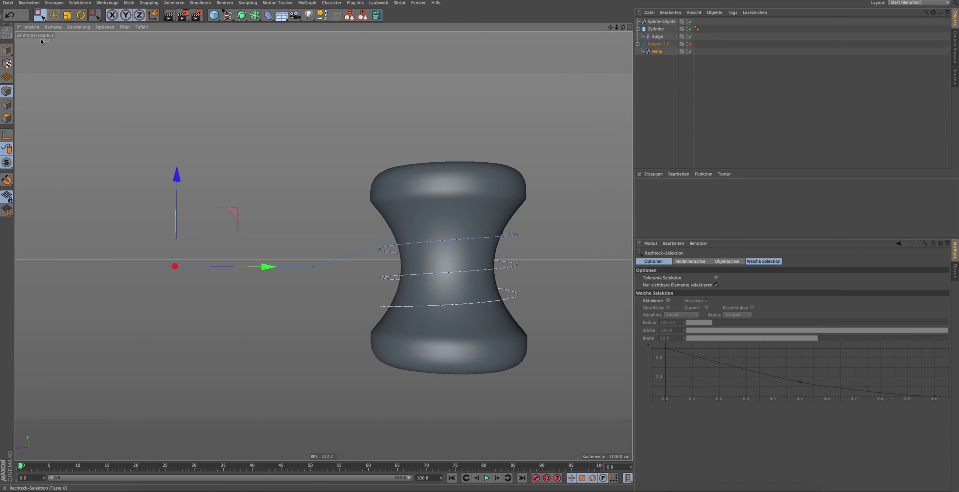
left_click_drag(143, 239, 330, 311)
right_click(315, 305)
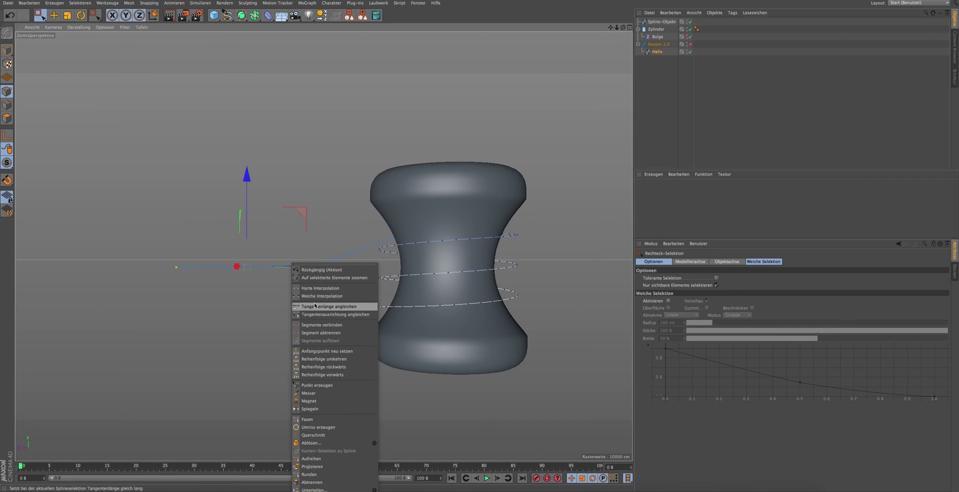
left_click(315, 306)
Reposition the tail points left and upward, then re-enable Reeper 2.0.
left_click_drag(248, 216, 248, 195)
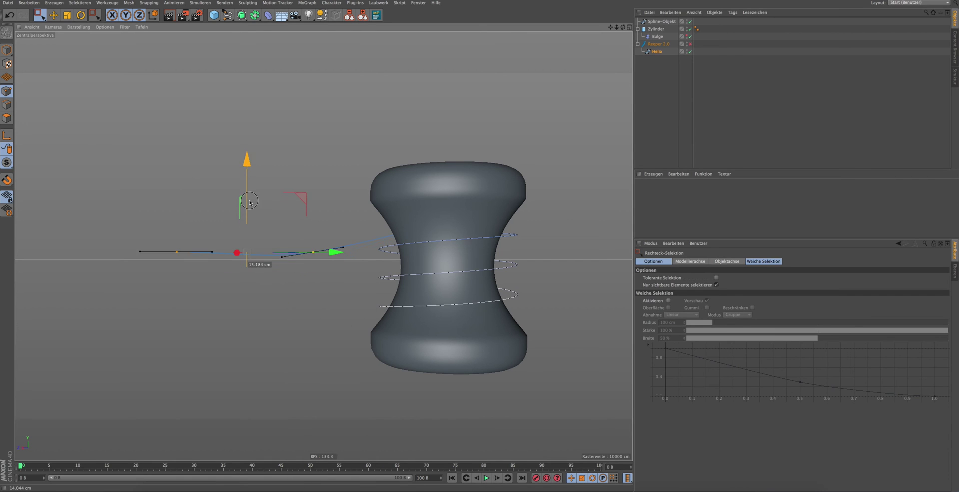
left_click_drag(157, 222, 207, 272)
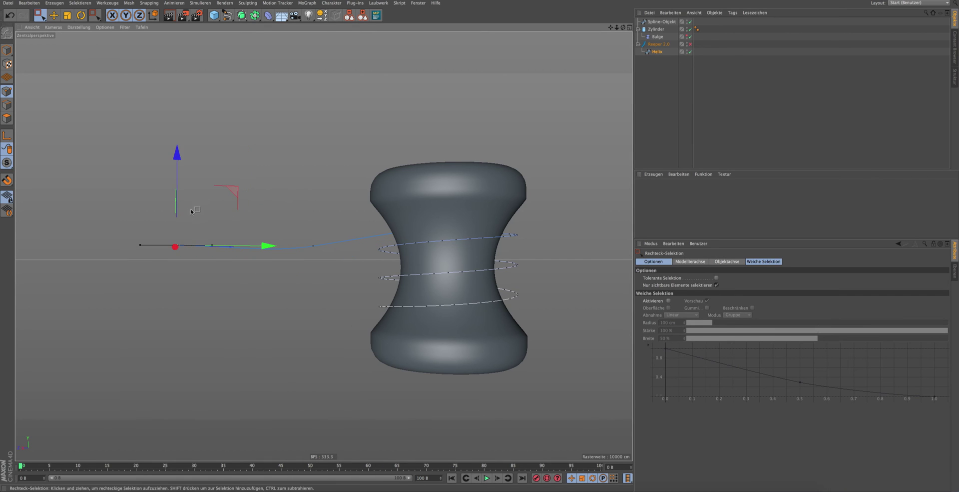
left_click_drag(256, 248, 243, 248)
left_click_drag(163, 165, 162, 156)
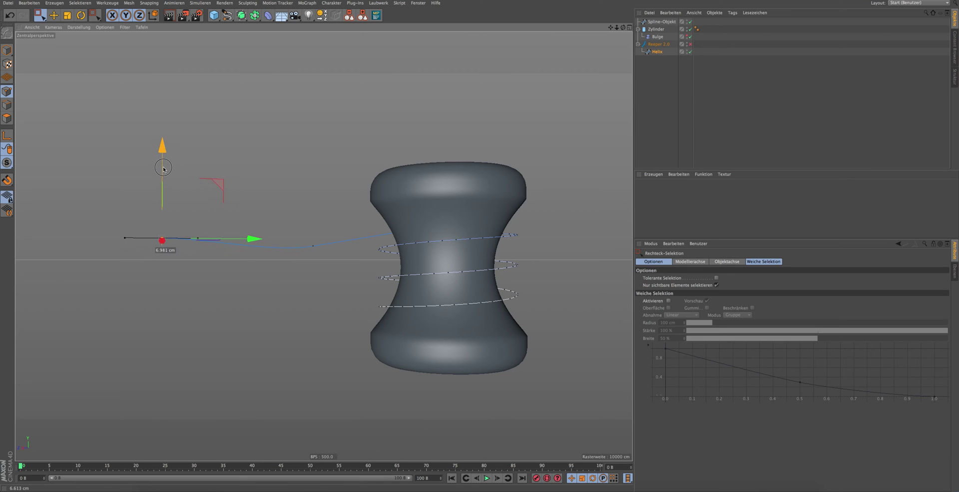
left_click(690, 44)
left_click_drag(620, 36, 323, 246, "alt")
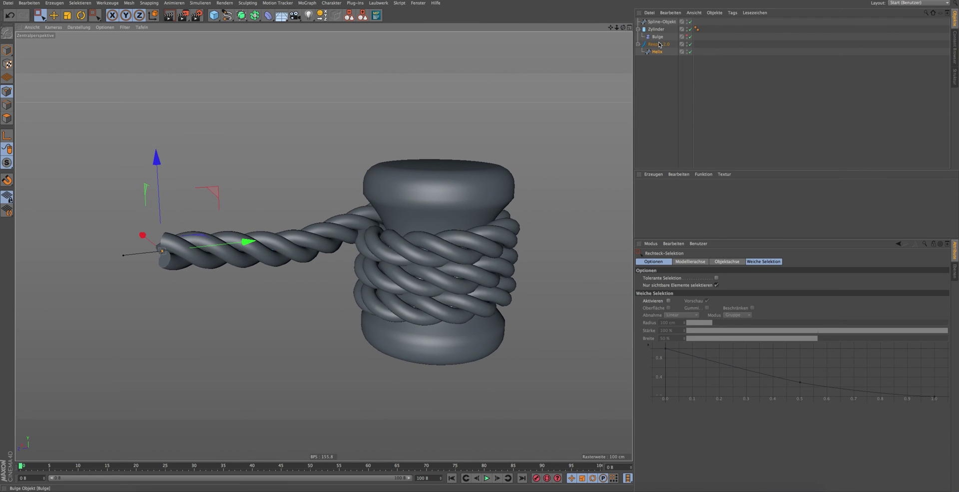
Set the Reeper 2.0 strand radius to 6 cm and spacing to 7 cm.
left_click(660, 45)
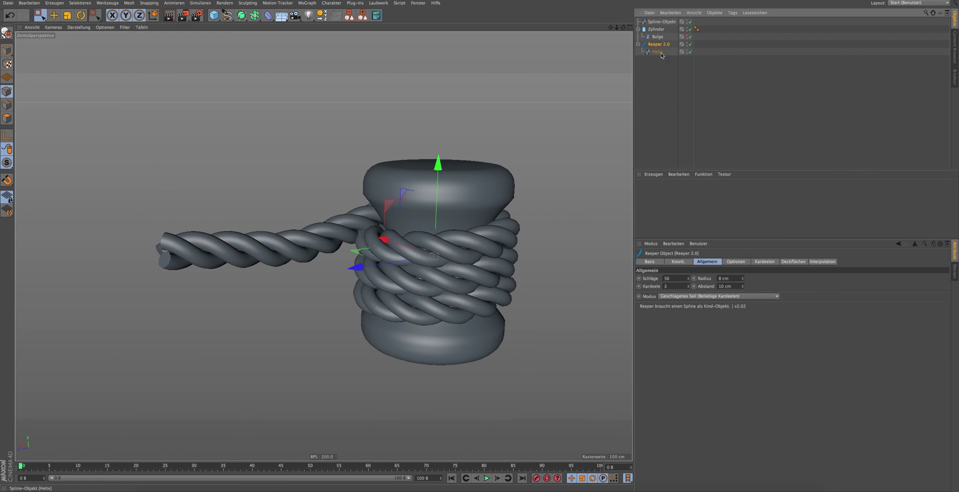
left_click(743, 281)
left_click(742, 281)
left_click(743, 287)
left_click(744, 287)
left_click(744, 287)
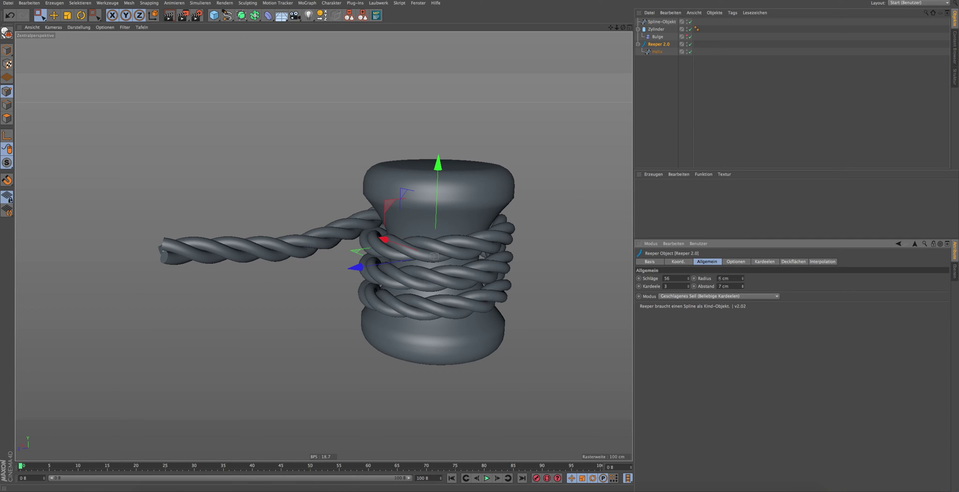
Box-select the helix's lower coil points and switch to the four-viewport layout.
left_click(468, 252)
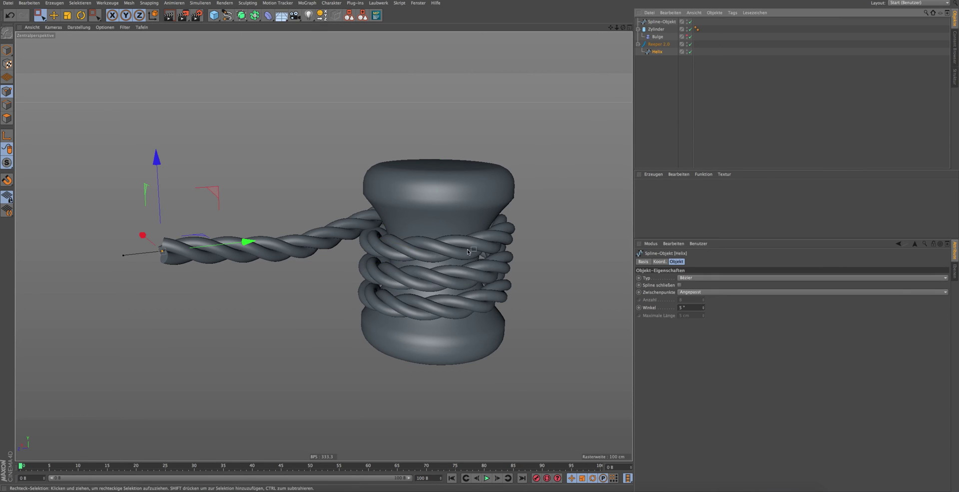
left_click_drag(543, 347, 360, 234)
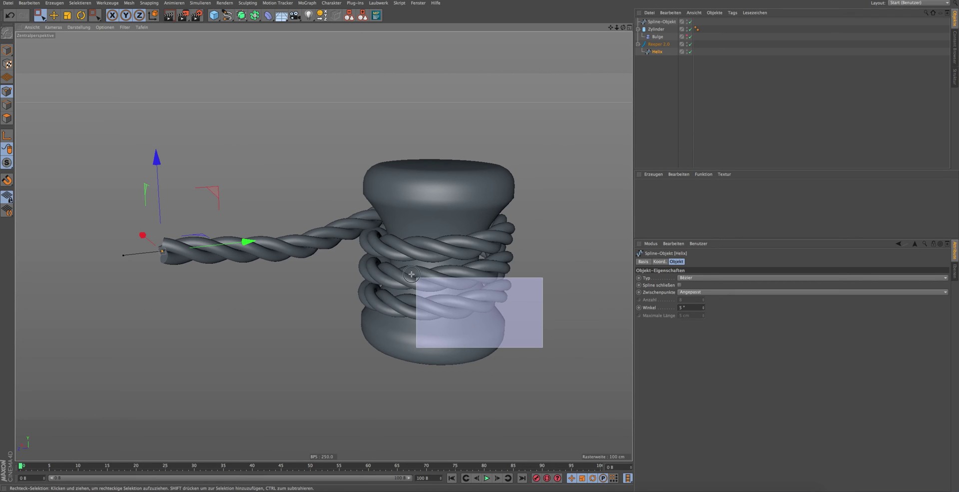
mouse_move(623, 27)
left_mouse_down()
mouse_move(324, 245)
mouse_move(606, 75)
left_mouse_up()
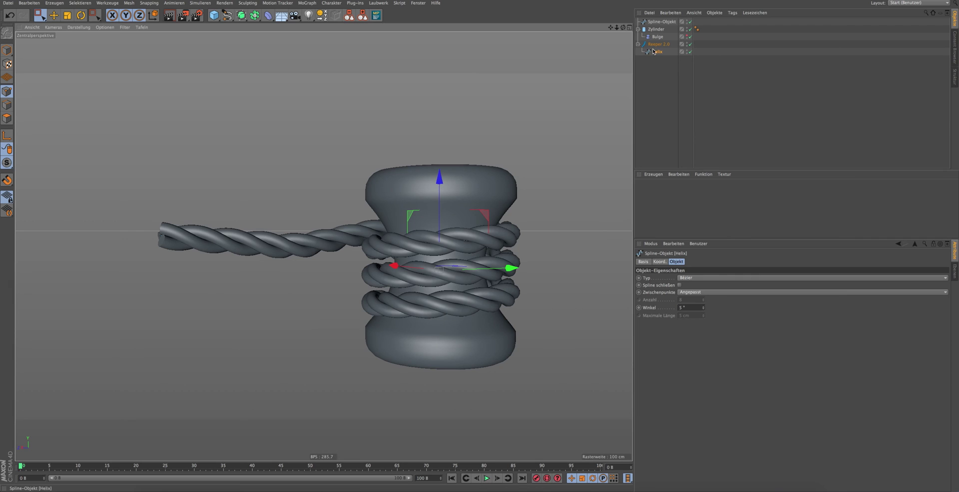
left_click(629, 27)
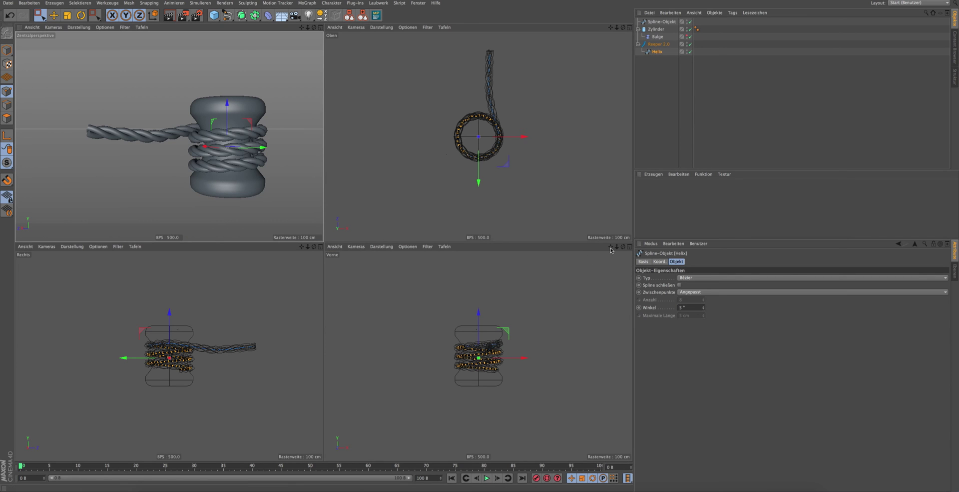
left_click_drag(619, 248, 630, 265)
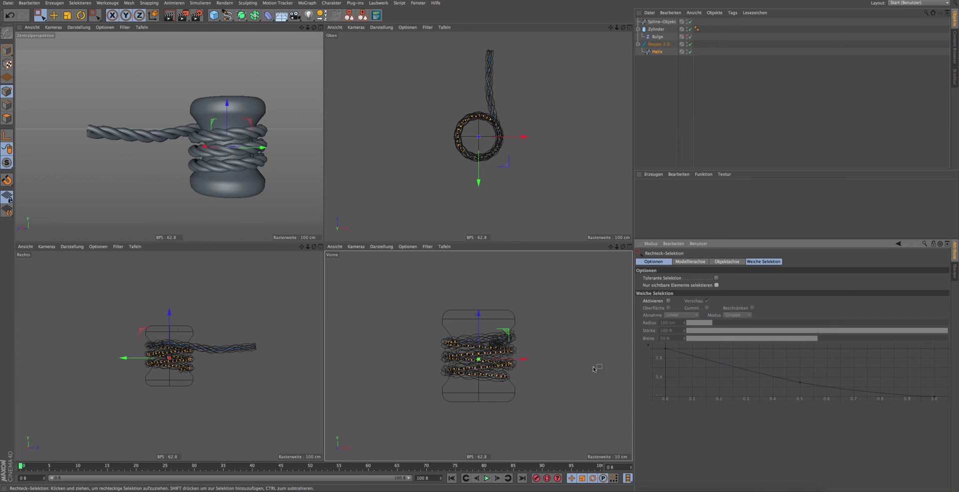
Select the coil points without the tail and scale them slightly flatter on Y.
left_click_drag(543, 406, 418, 325)
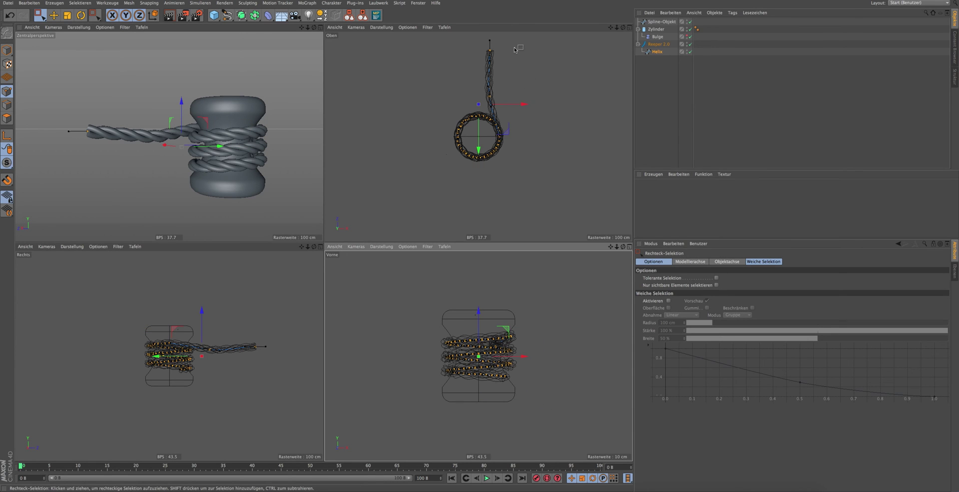
left_click_drag(517, 38, 470, 112, "ctrl")
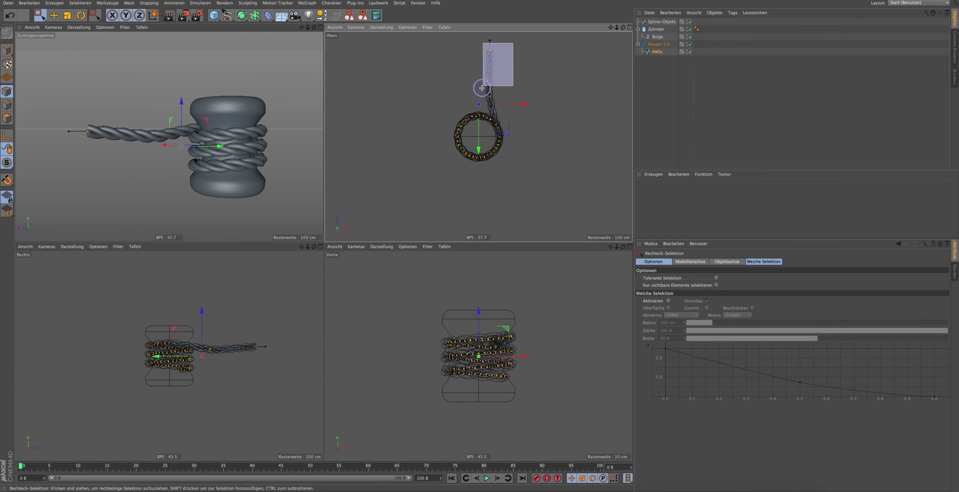
left_click(81, 15)
left_click(67, 15)
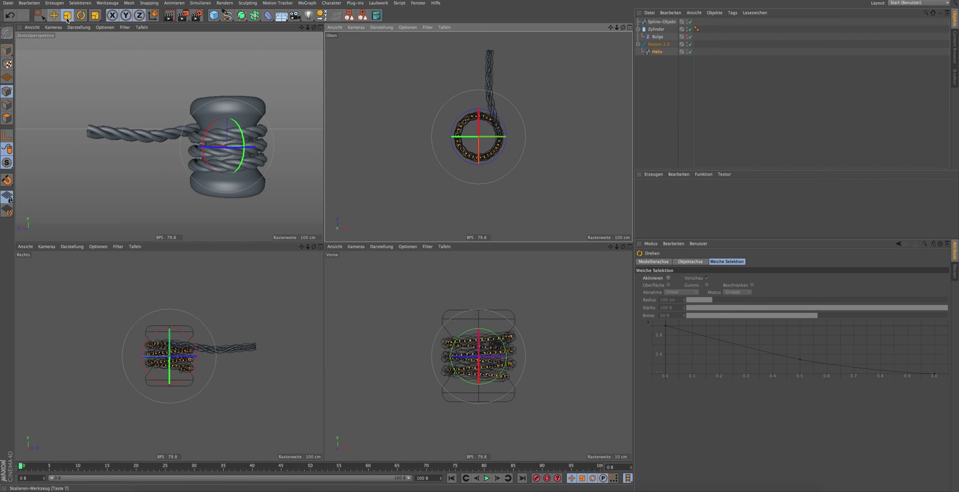
left_click_drag(228, 110, 228, 116)
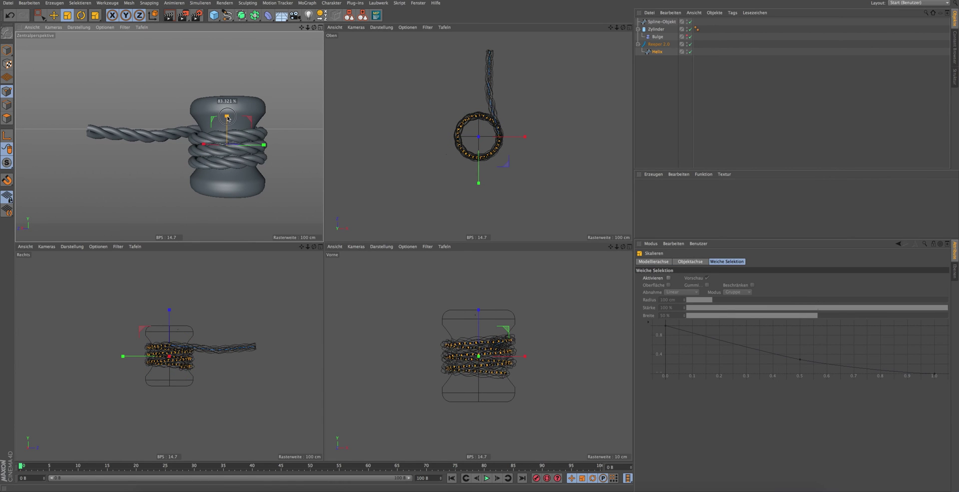
In a maximised perspective view, move the rope's end point further left and up.
left_click(321, 27)
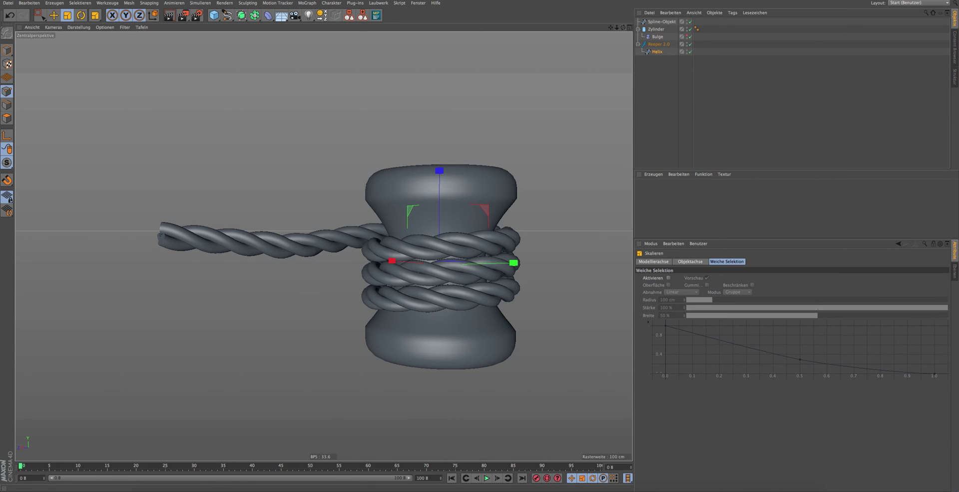
left_click_drag(300, 199, 301, 223, "alt")
left_click(168, 252)
left_click(53, 15)
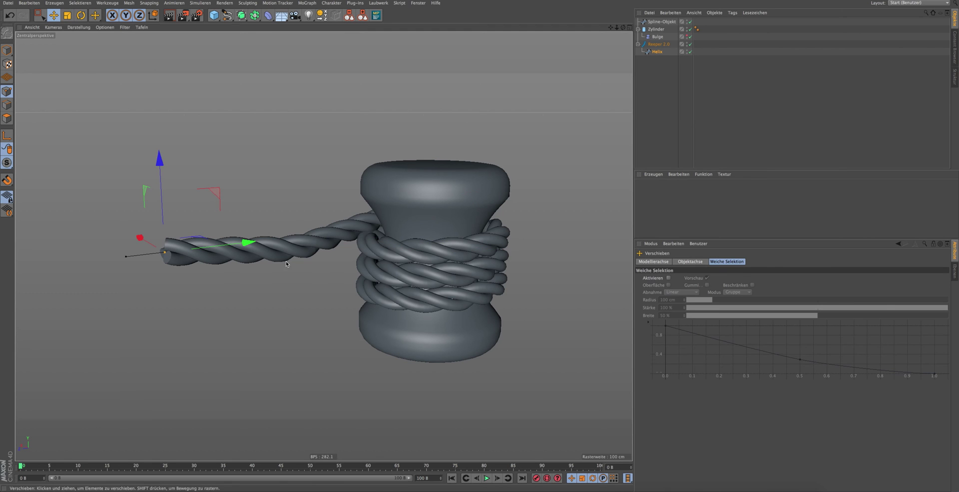
left_click_drag(248, 243, 122, 257)
left_click_drag(26, 218, 21, 160)
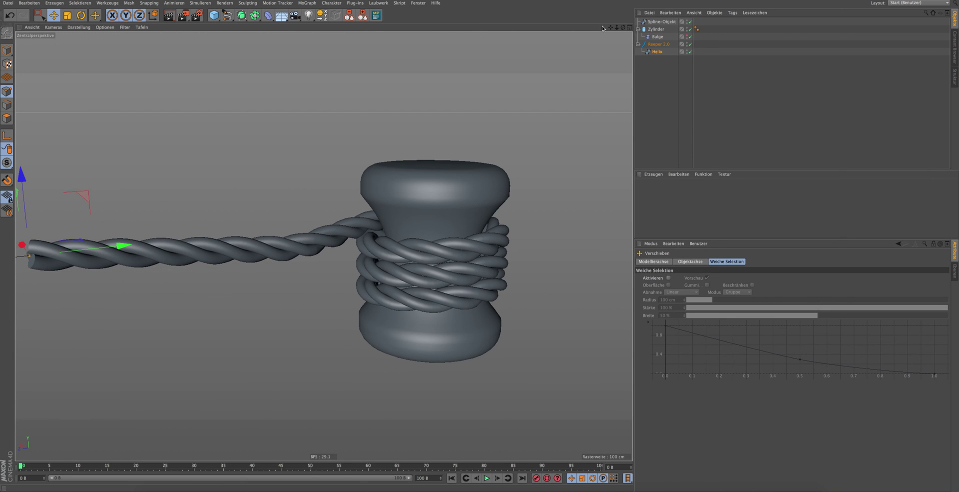
left_click_drag(618, 29, 627, 30)
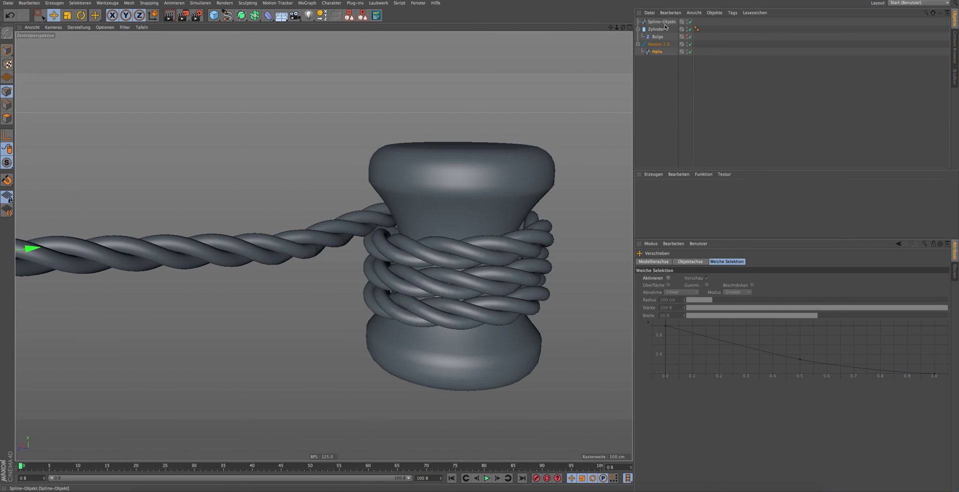
Raise the Reeper 2.0 twist count (Schläge) from 56 to 104 and orbit to inspect.
left_click(658, 44)
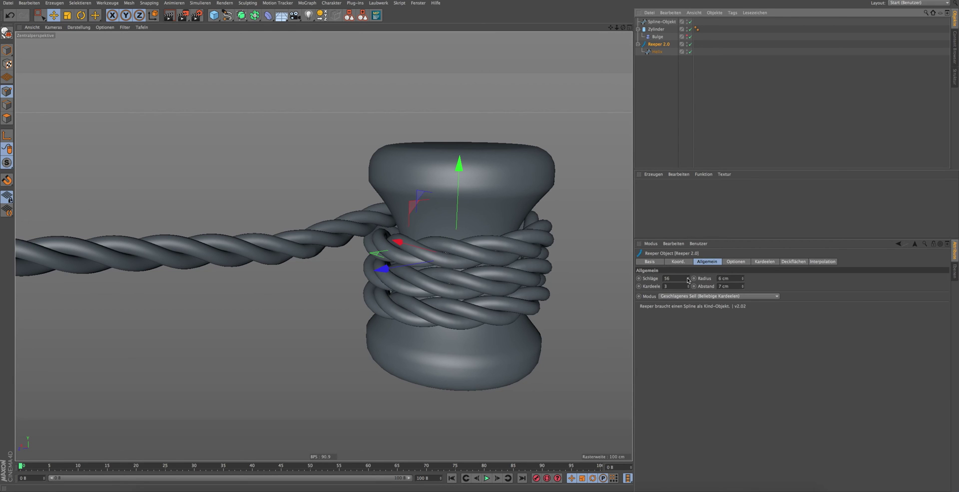
mouse_move(689, 278)
left_mouse_down()
mouse_move(688, 265)
mouse_move(689, 275)
left_mouse_up()
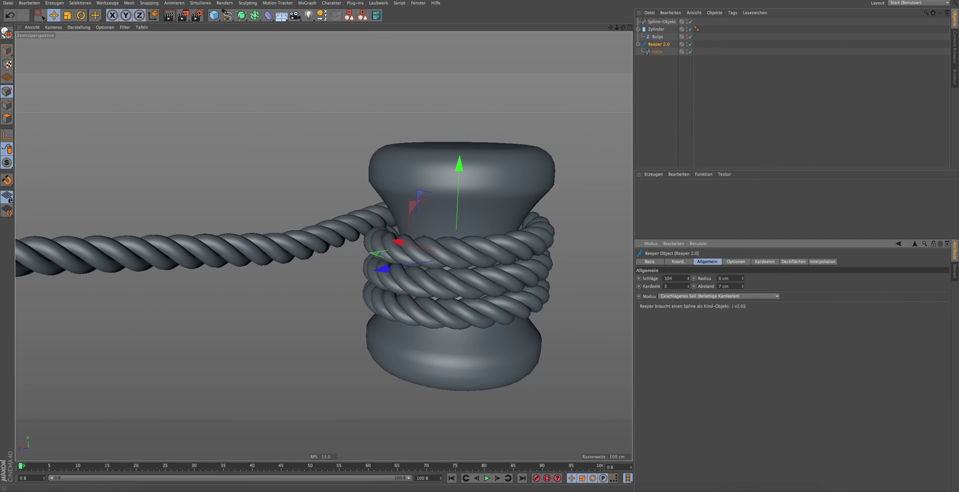
left_click(648, 138)
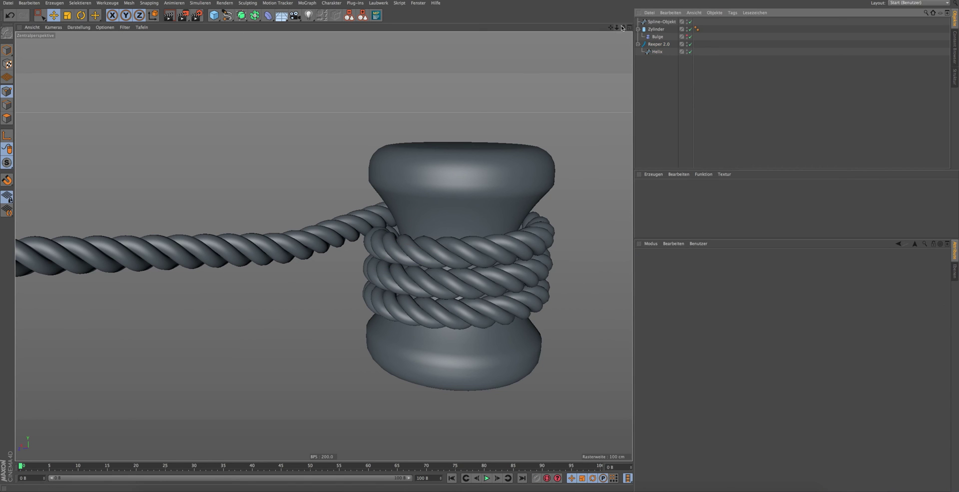
left_click_drag(623, 28, 323, 246)
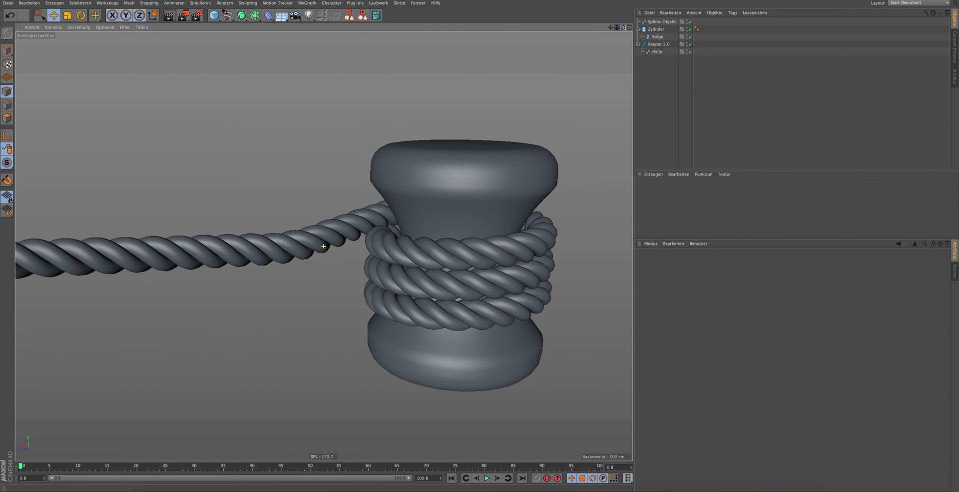
left_click_drag(615, 28, 324, 246)
left_click_drag(324, 246, 326, 244, "alt")
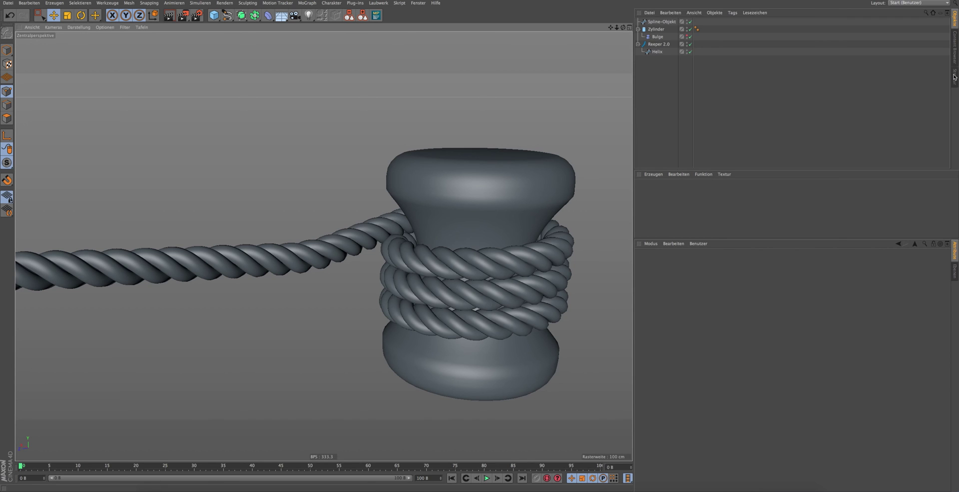
View the finished rope reference render in Preview, then return to the Cinema 4D scene.
key("F11")
key("F11")
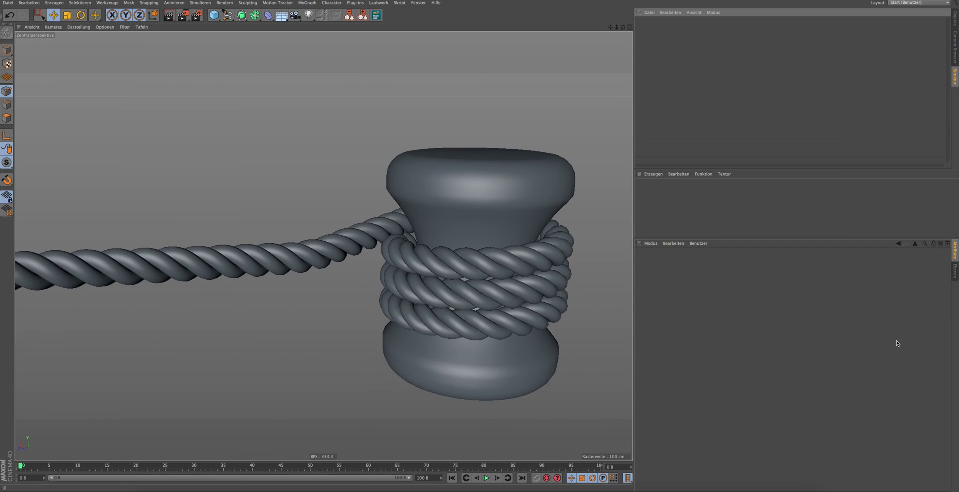
left_click(727, 482)
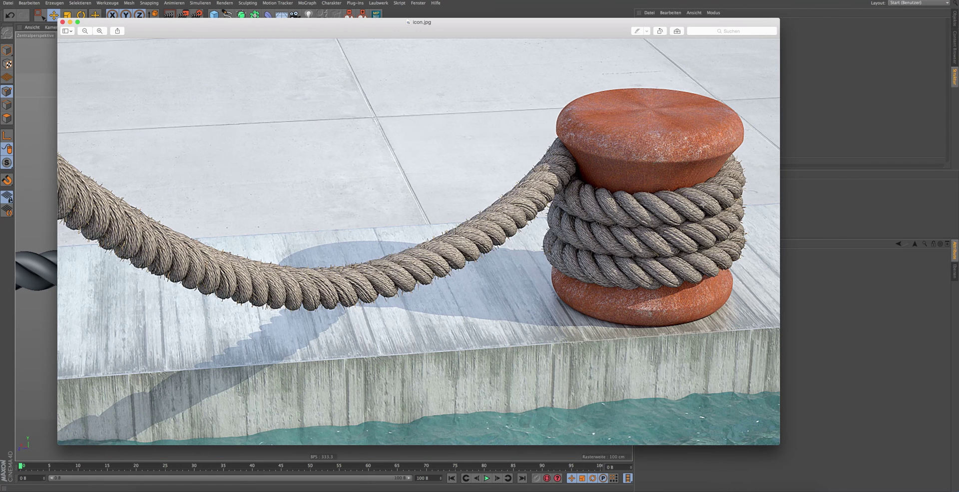
left_click(816, 144)
left_click(954, 16)
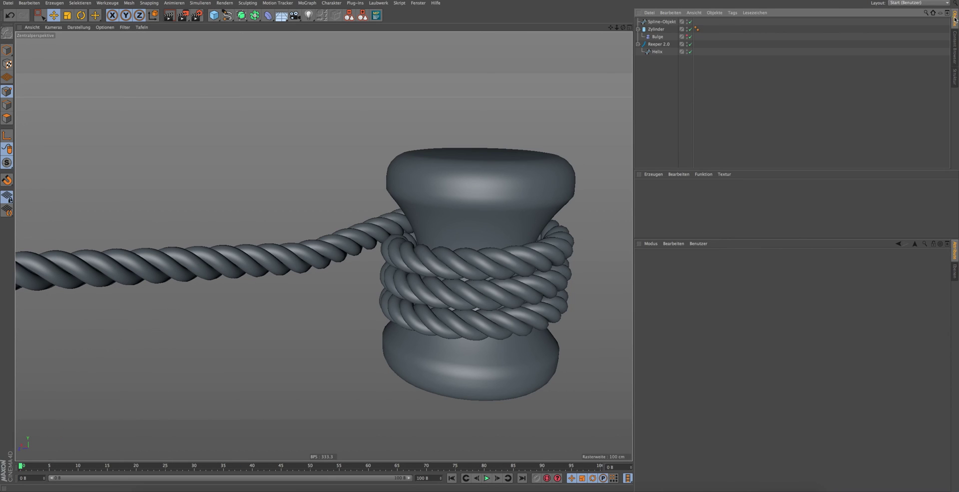
Browse the Content Browser into Prime > Materialien > Fabric with smaller thumbnails.
left_click(956, 43)
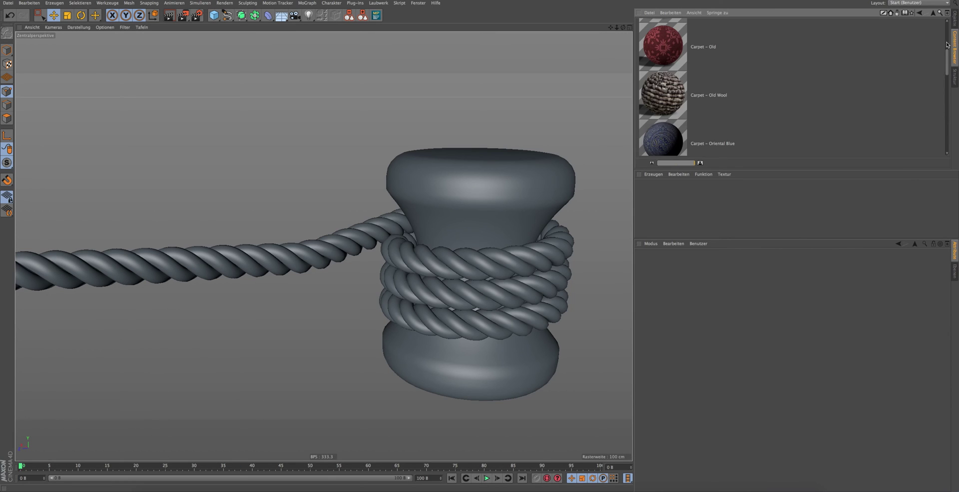
left_click(933, 14)
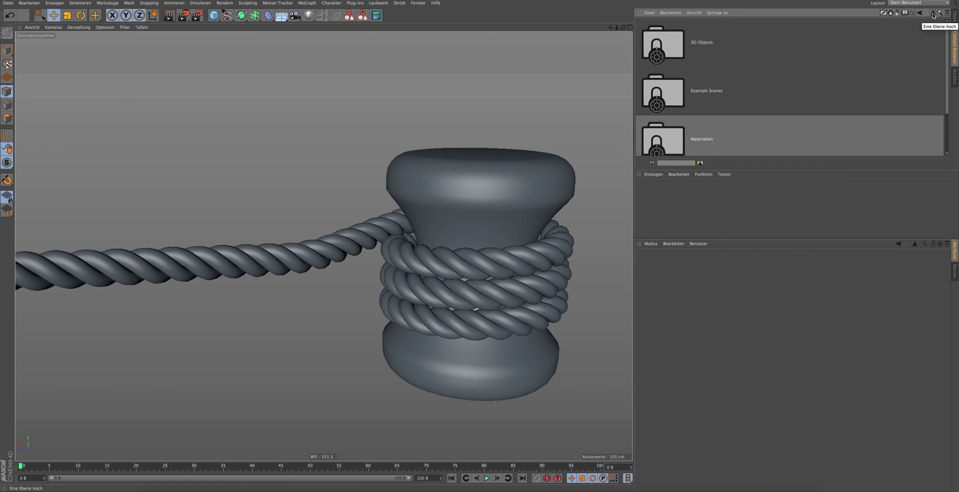
left_click(933, 14)
left_click_drag(947, 53, 949, 99)
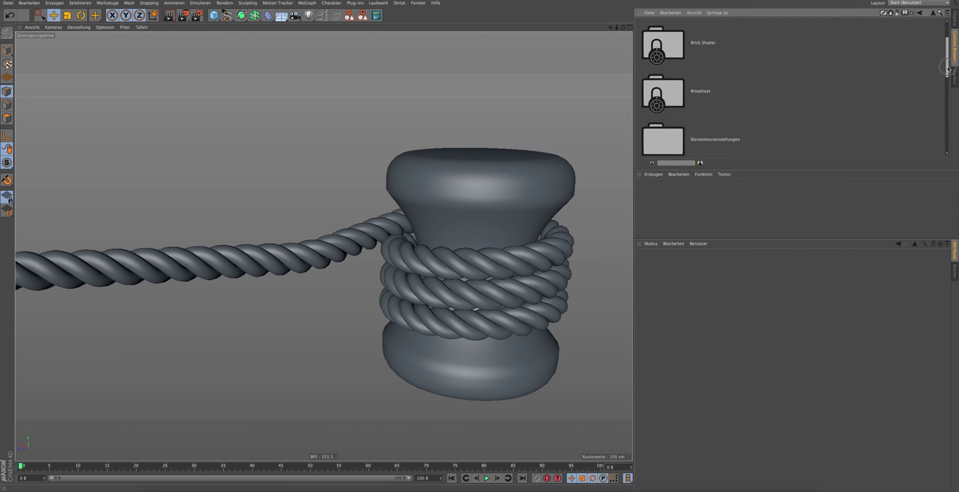
double_click(673, 79)
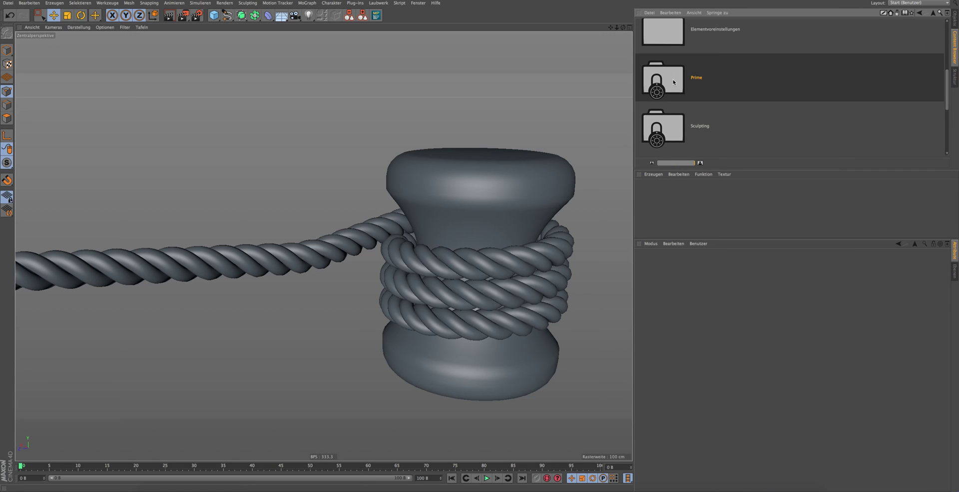
double_click(675, 142)
left_click_drag(947, 47, 939, 112)
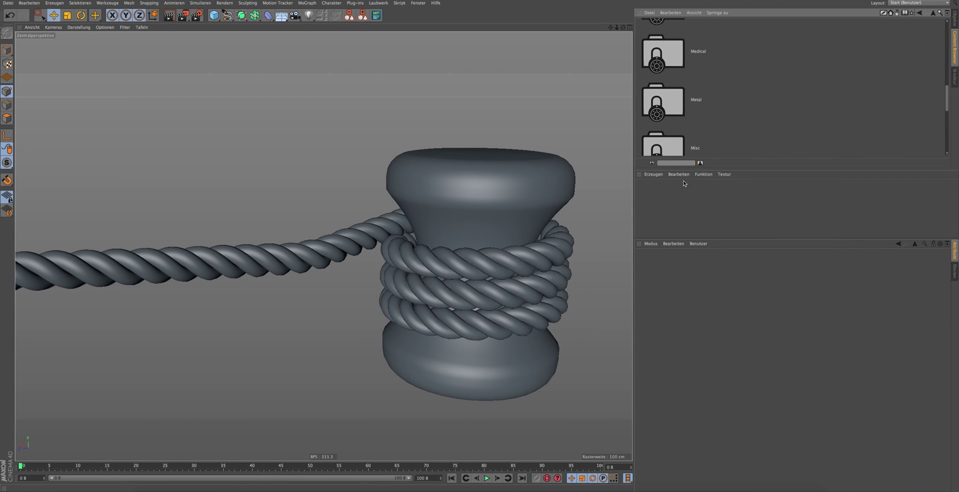
left_click_drag(694, 163, 685, 165)
left_click_drag(949, 112, 949, 70)
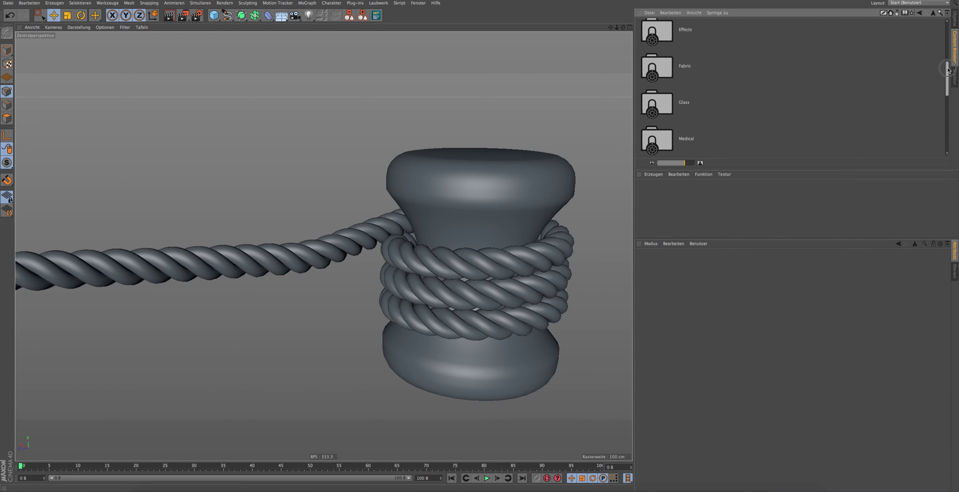
double_click(687, 68)
left_click_drag(678, 161, 674, 162)
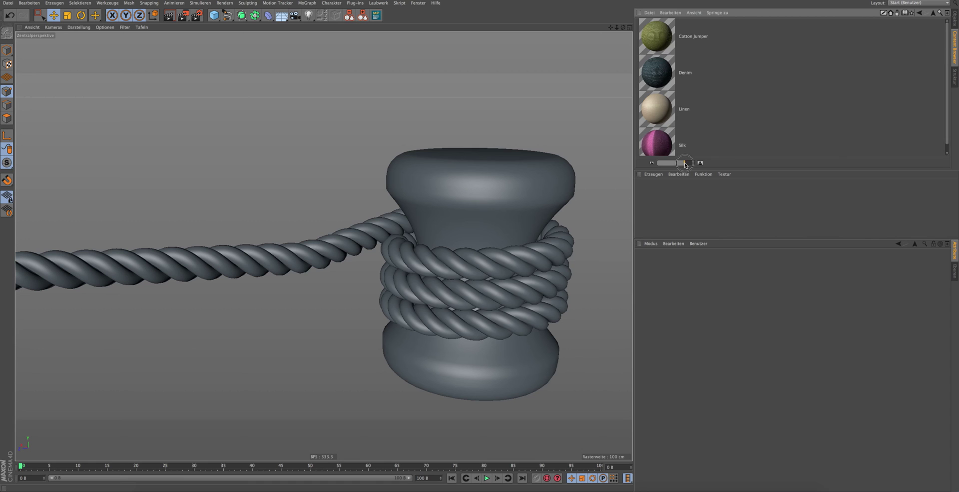
Reopen Prime > Materialien > Fabric and load the Carpet - Old Wool material.
left_click(933, 13)
left_click(933, 13)
left_click(933, 13)
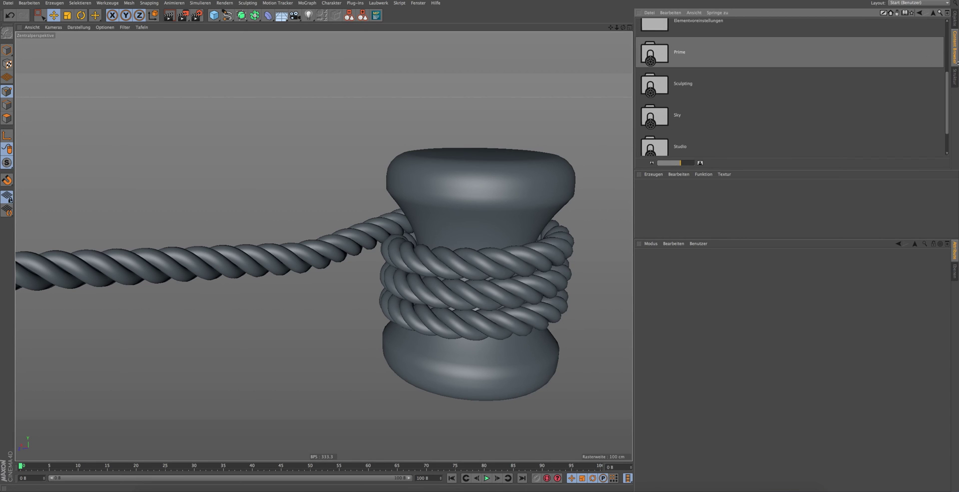
double_click(938, 59)
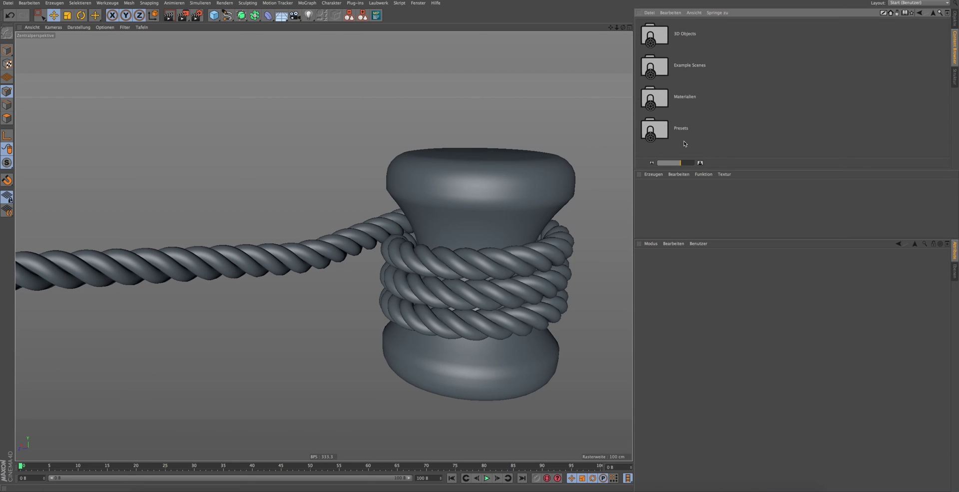
double_click(681, 97)
double_click(682, 104)
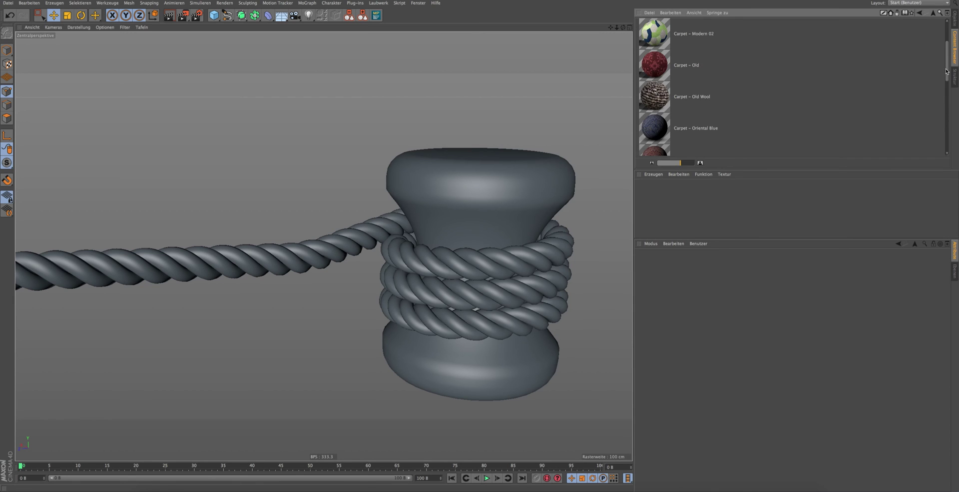
left_click(670, 98)
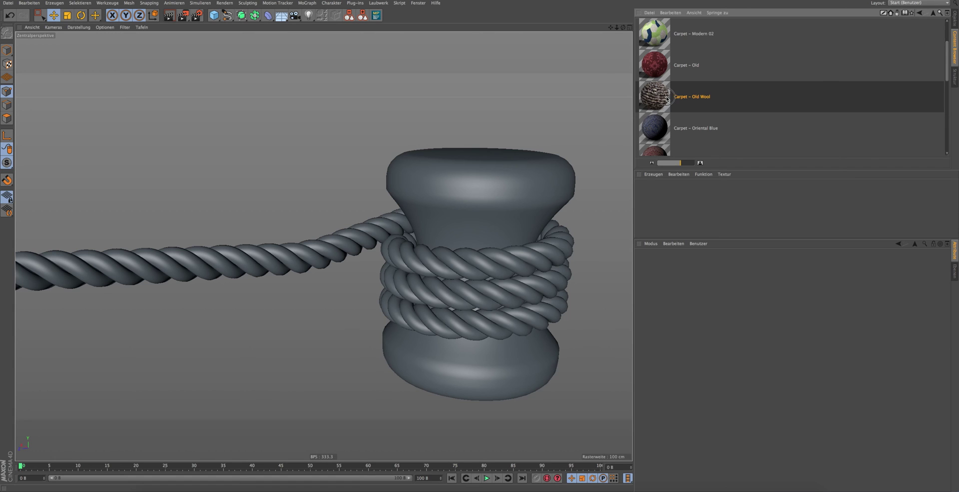
double_click(685, 93)
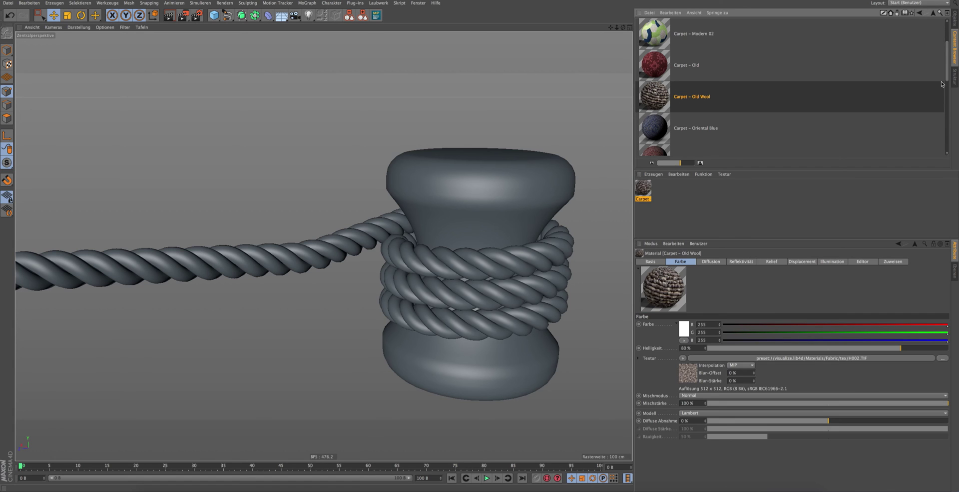
Apply Carpet - Old Wool to the Reeper 2.0 rope with texture length U 10% and V 5%.
left_click(954, 18)
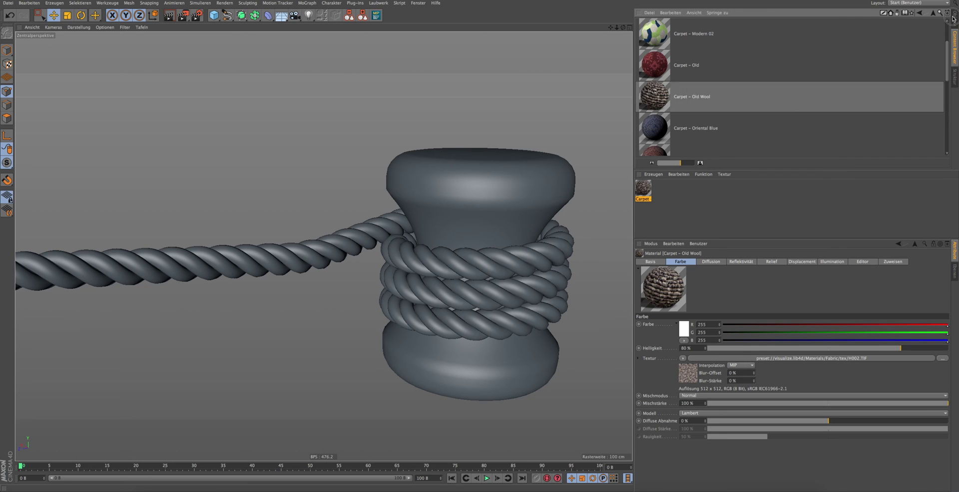
left_click_drag(643, 187, 657, 44)
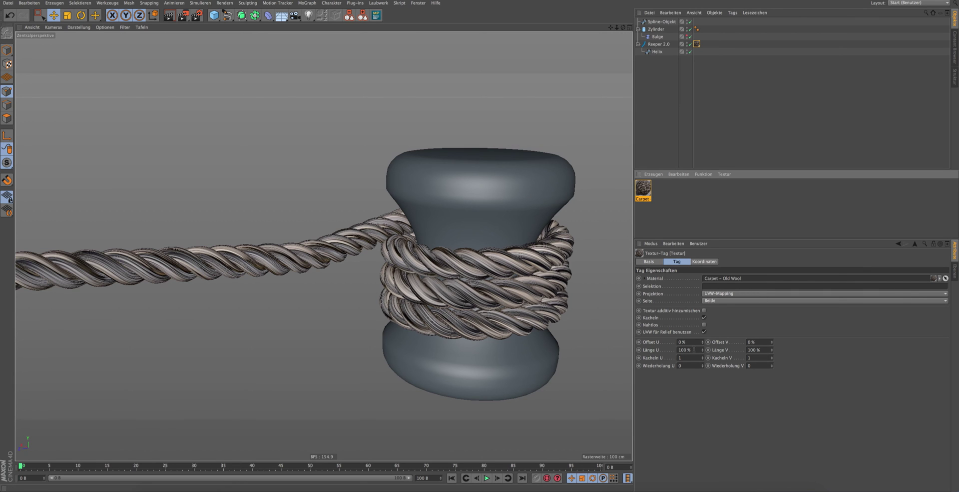
double_click(684, 350)
type("1")
key("Tab")
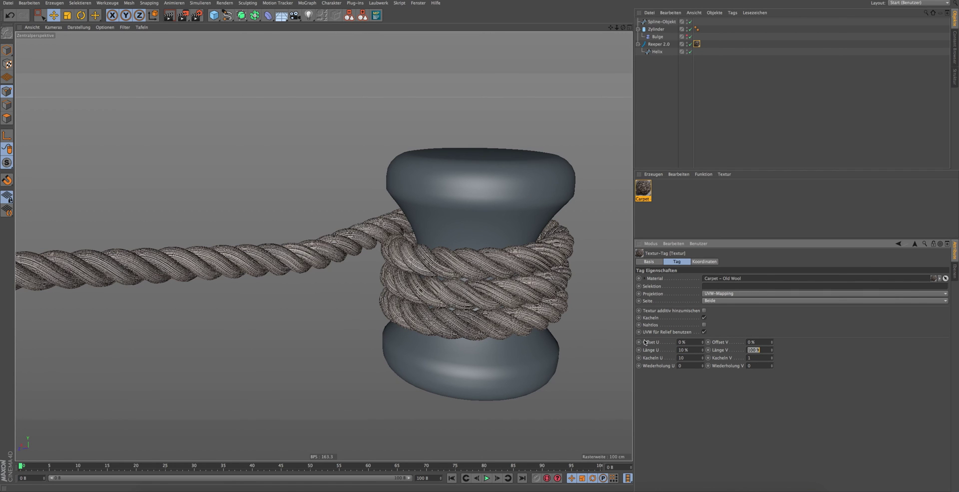
type("5")
key("Return")
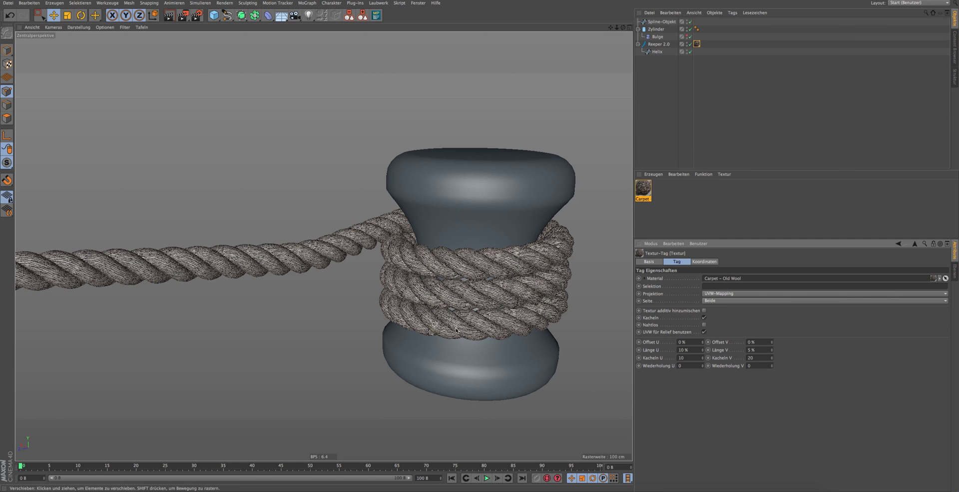
Check the render settings and render a region over the rope left of the bollard.
left_click(197, 15)
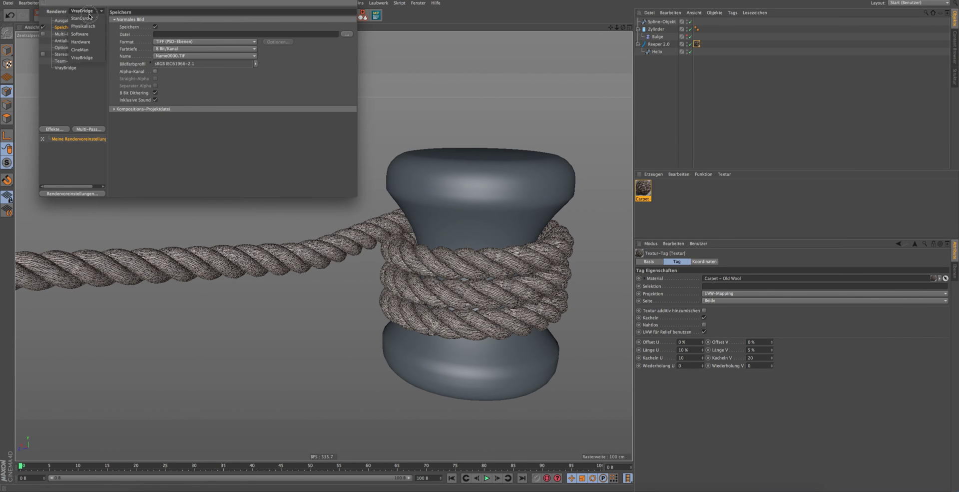
left_click(55, 4)
left_click_drag(187, 15, 215, 40)
left_click_drag(101, 195, 297, 316)
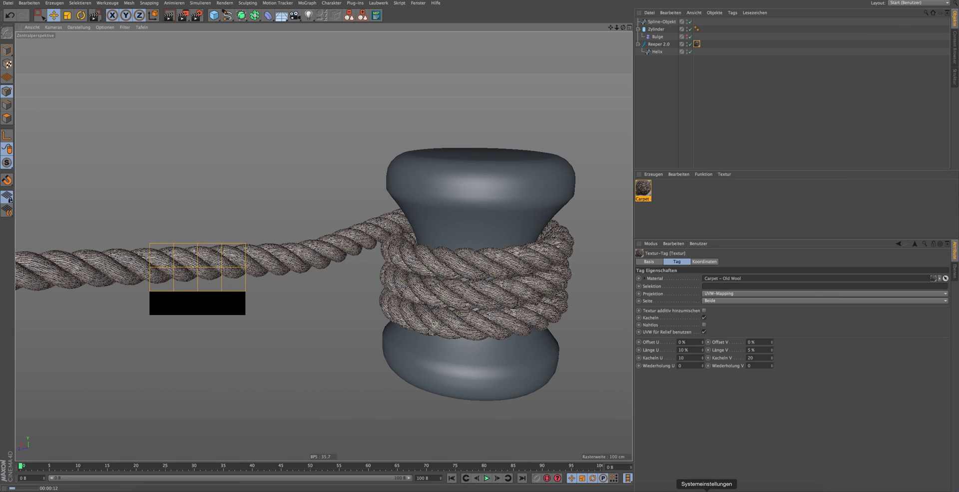
Compare the test render with the icon.jpg reference, then close it and deselect the texture tag.
left_click(728, 488)
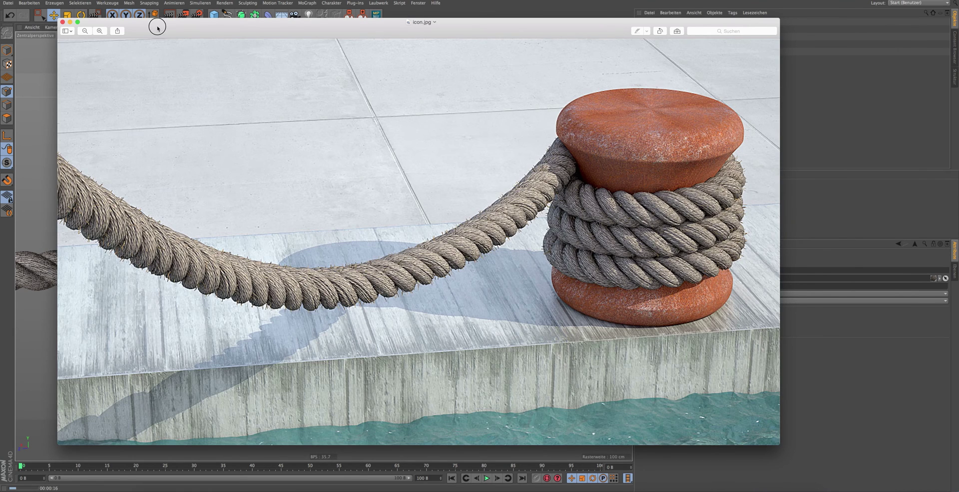
left_click_drag(156, 26, 397, 36)
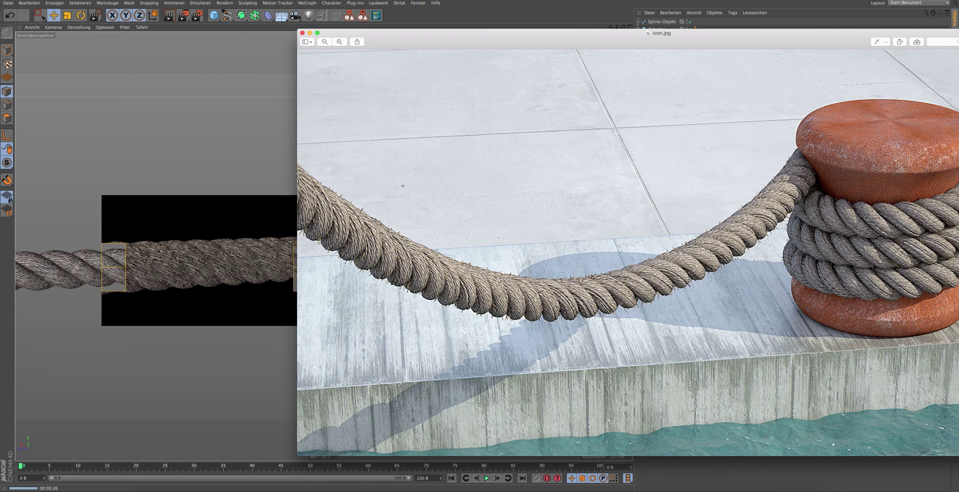
left_click(417, 23)
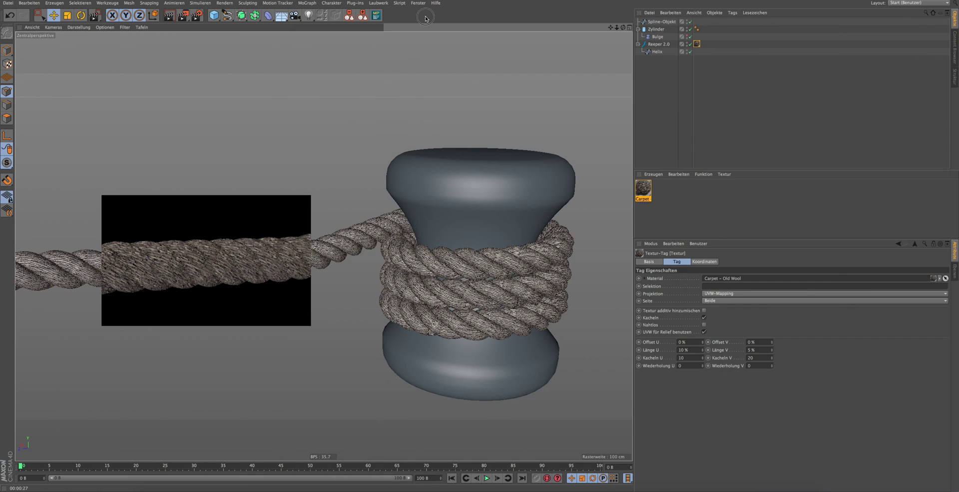
left_click(661, 87)
Add a cylinder left of the bollard: 2 cm radius, 133 cm height, 10 height segments.
left_click(214, 15)
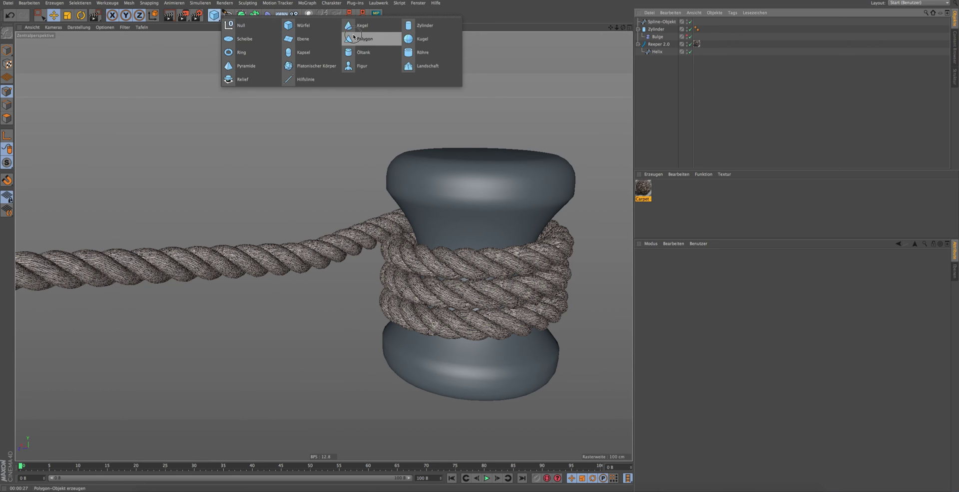
left_click(418, 26)
mouse_move(396, 273)
left_mouse_down()
mouse_move(200, 191)
mouse_move(170, 189)
left_mouse_up()
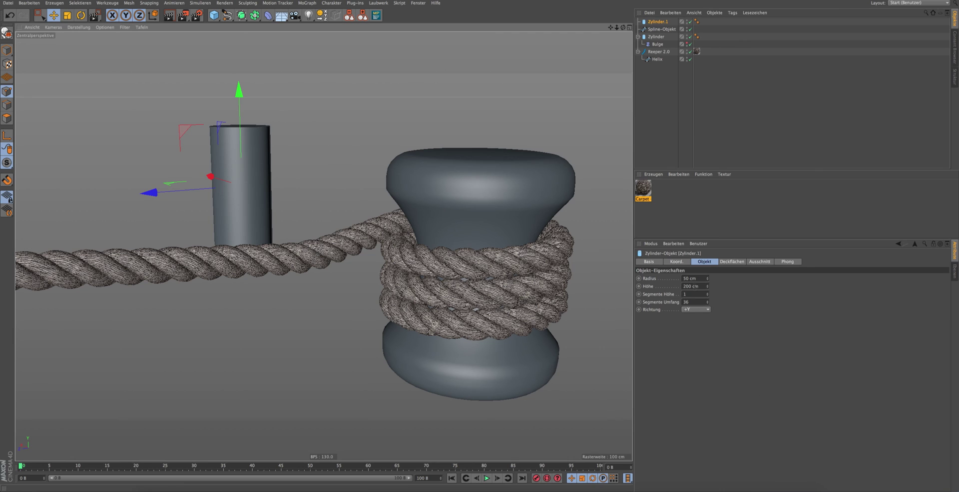
left_click_drag(708, 287, 708, 334)
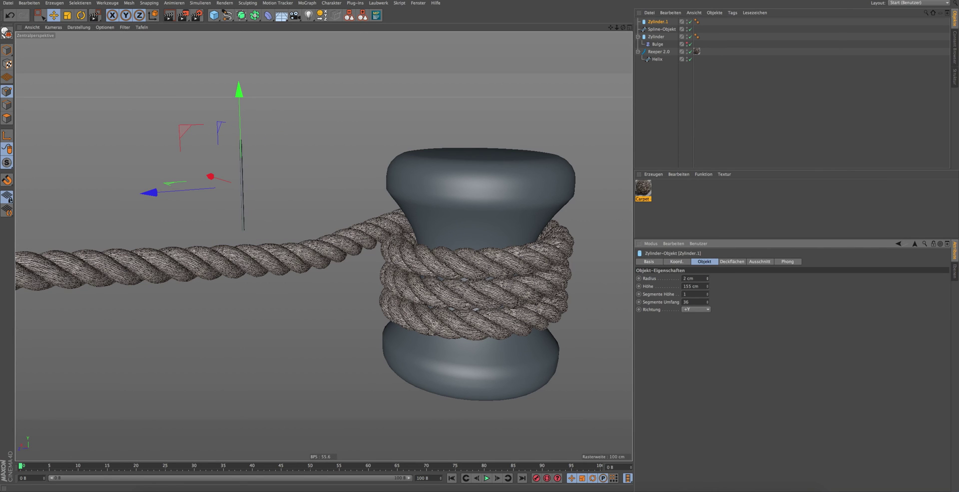
left_click(698, 294)
Add a Bend deformer under the cylinder, fit it, and bend the fiber sharply.
left_click(269, 16)
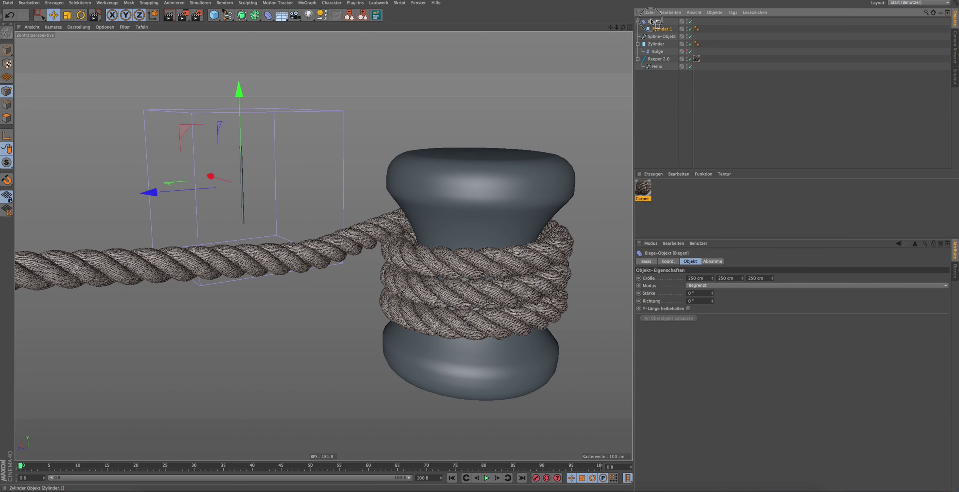
left_click_drag(653, 21, 655, 29)
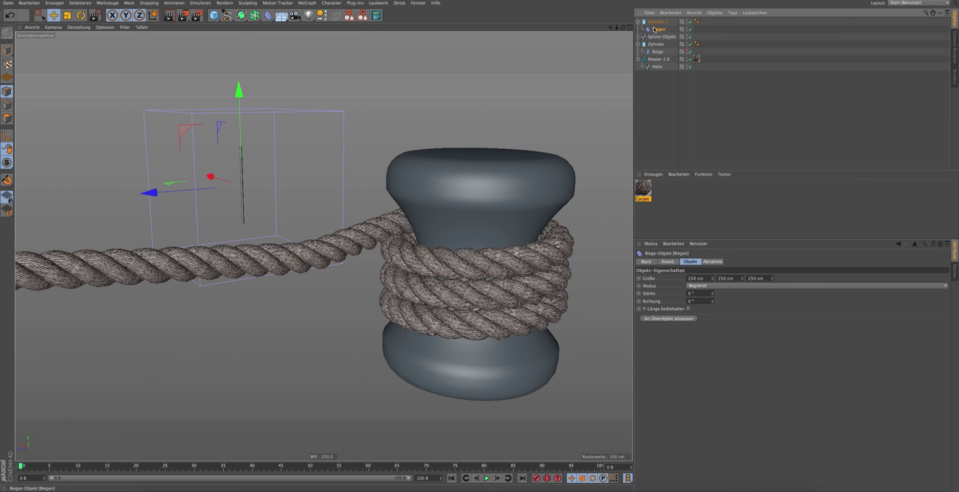
left_click(670, 318)
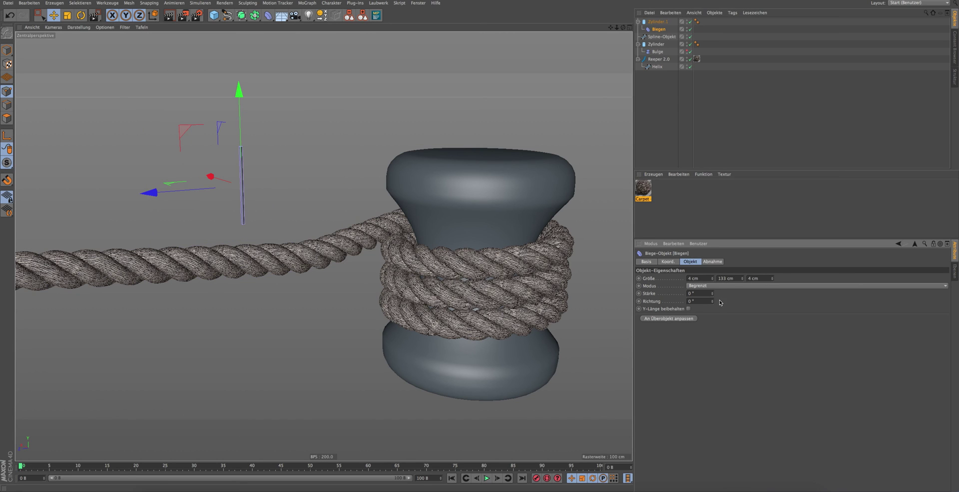
mouse_move(712, 293)
left_mouse_down()
mouse_move(712, 319)
mouse_move(712, 304)
left_mouse_up()
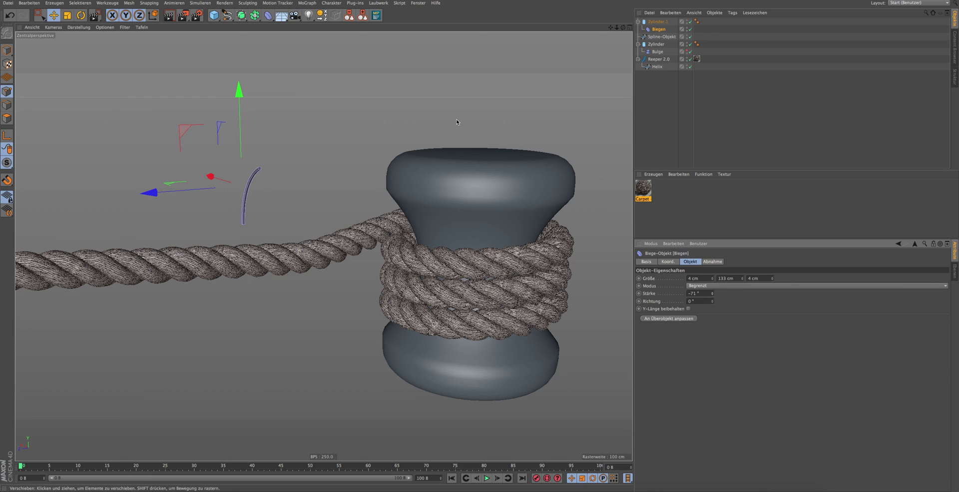
left_click_drag(743, 279, 742, 305)
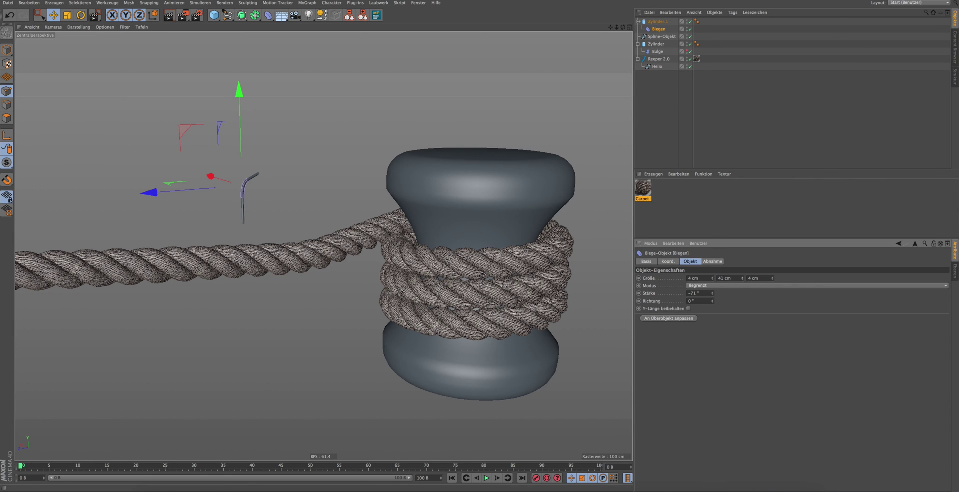
Duplicate the bend lower along the fiber and tune both strengths, the second to -58°.
key("ctrl+c")
key("ctrl+v")
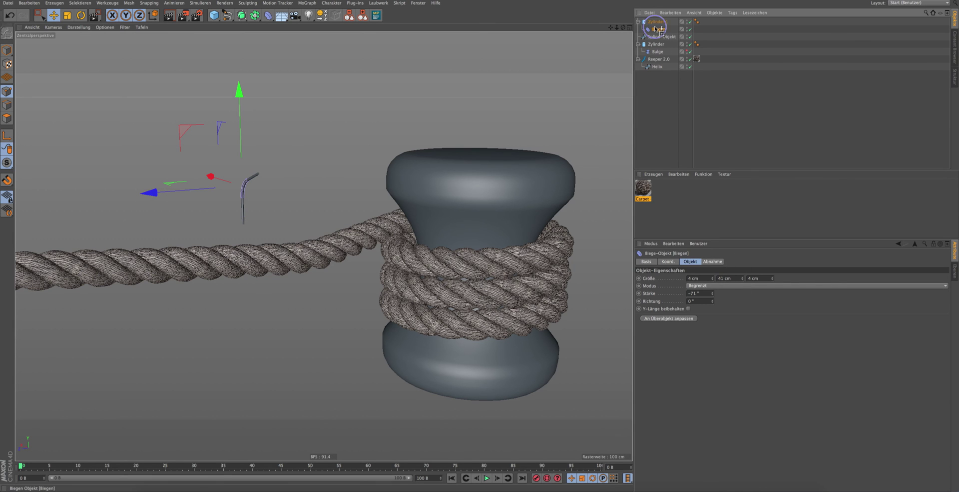
left_click_drag(249, 108, 239, 211)
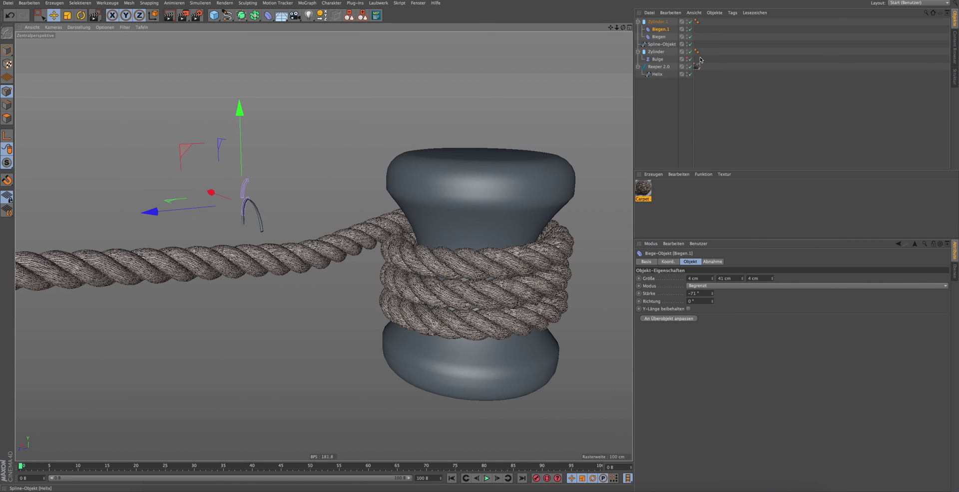
left_click_drag(713, 296, 713, 306)
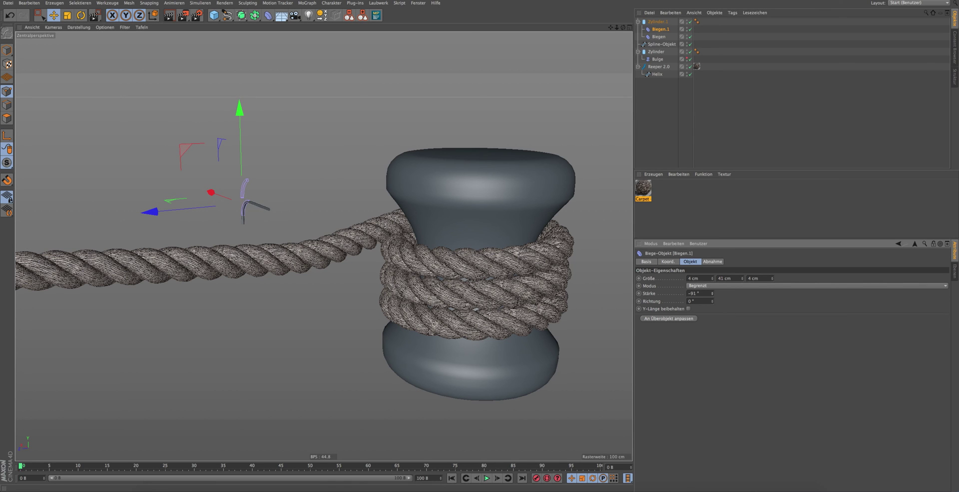
left_click(659, 37)
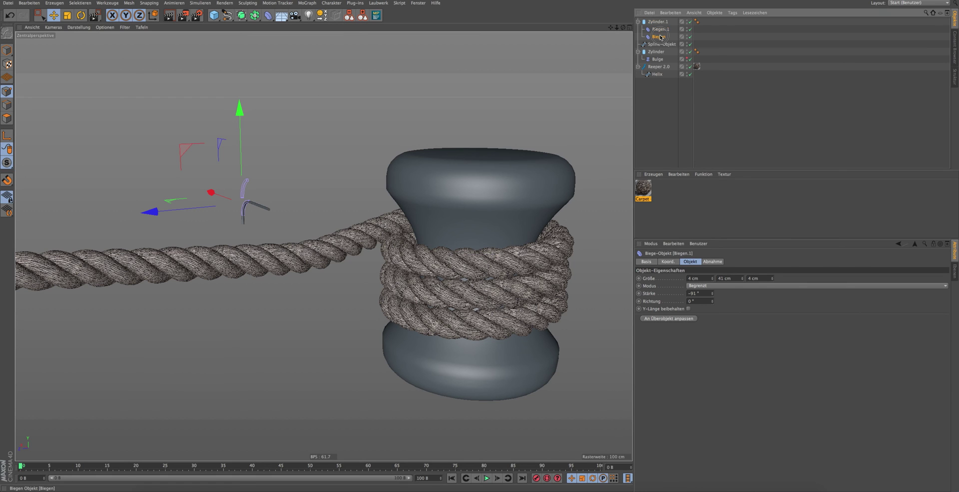
left_click_drag(713, 294, 713, 298)
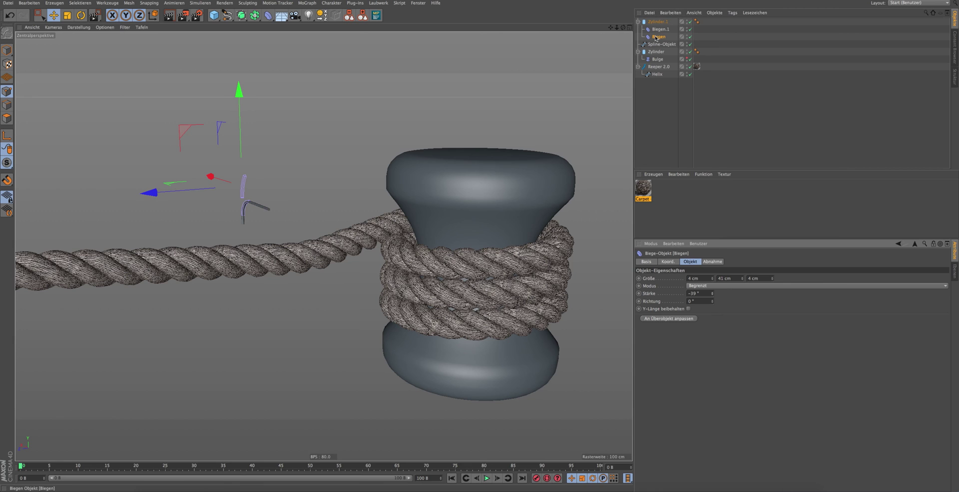
key("ctrl+z")
key("ctrl+z")
key("ctrl+z")
left_click_drag(713, 294, 713, 263)
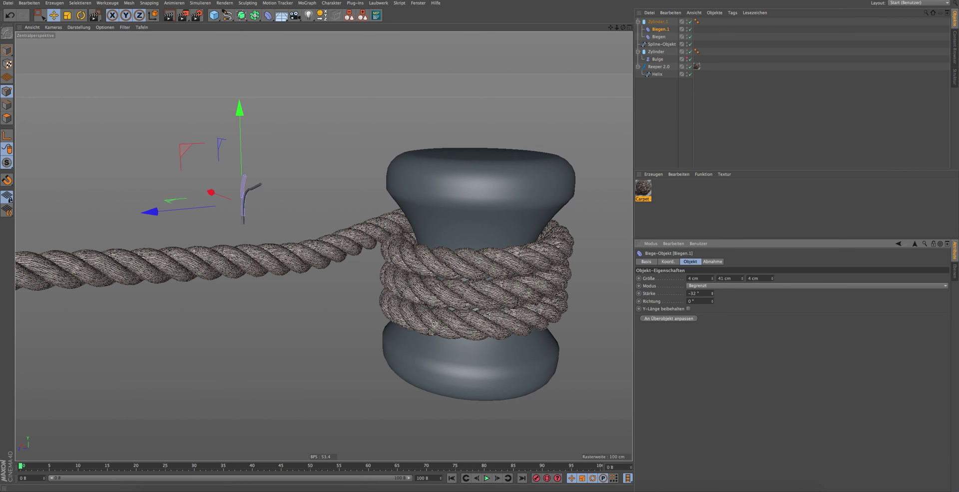
Rotate the second bend deformer and toggle the bends to check the fiber's curl.
key("r")
left_click_drag(250, 213, 200, 216)
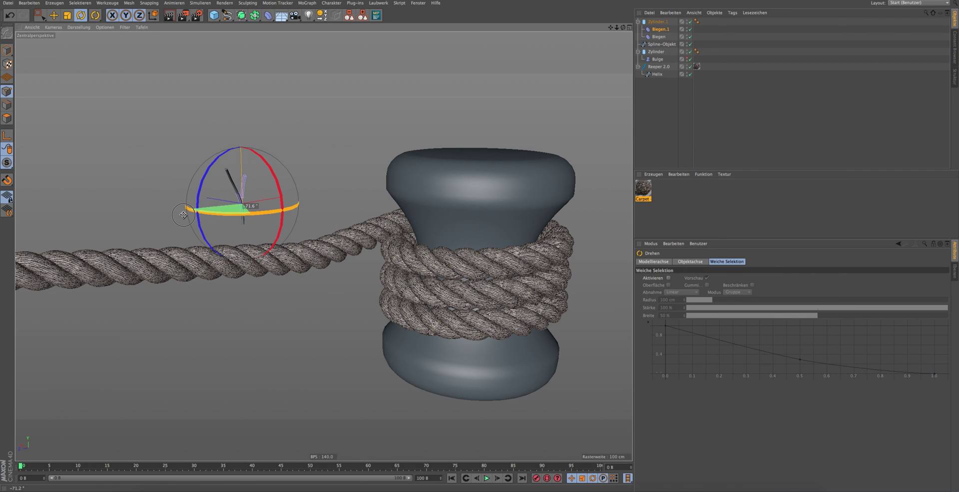
left_click(658, 109)
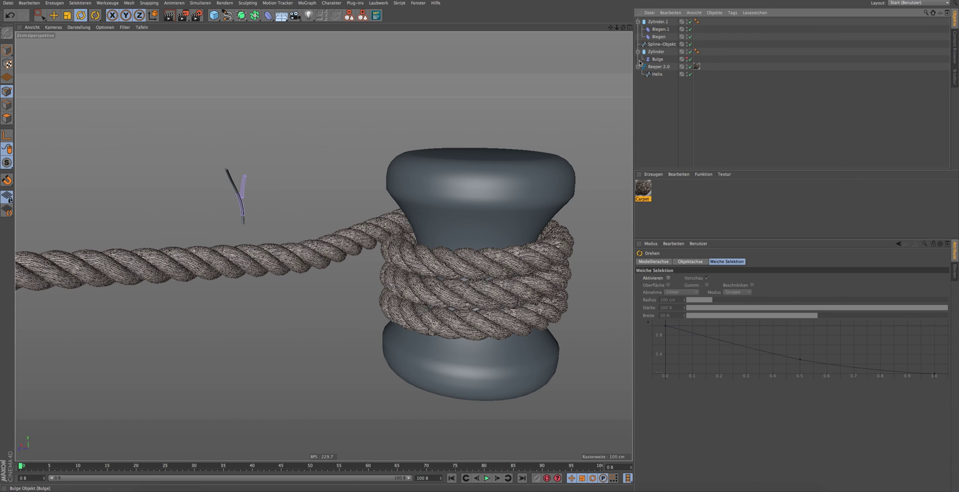
left_click(688, 36)
left_click(689, 37)
left_click(687, 30)
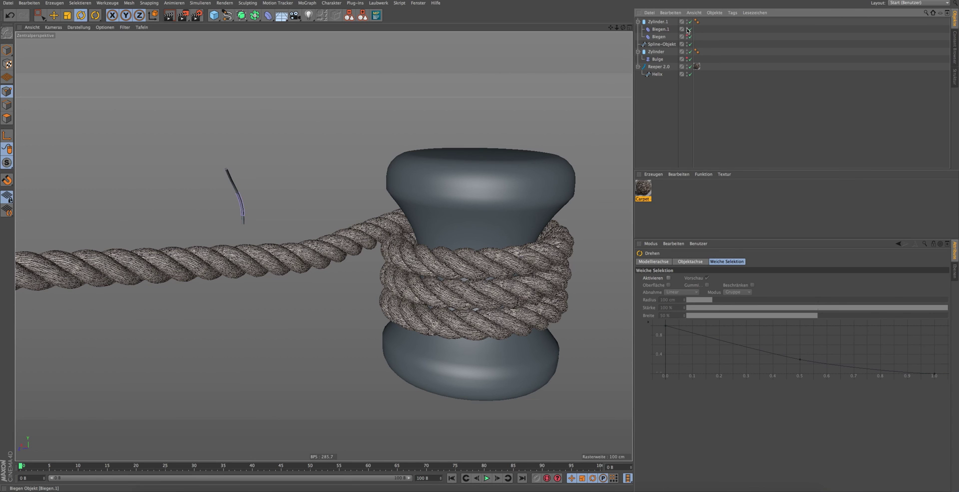
left_click(657, 22)
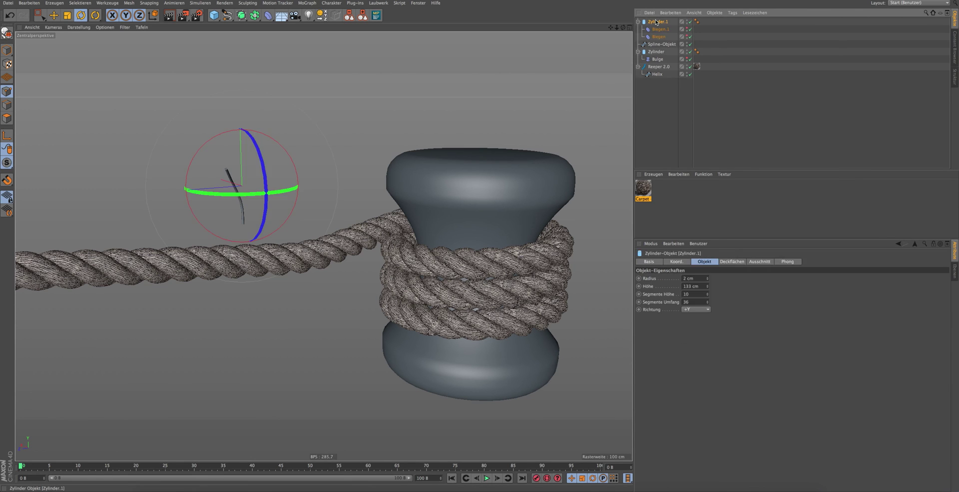
Create a Klon cloner with the fiber cylinder Zylinder.1 inside it.
left_click(307, 3)
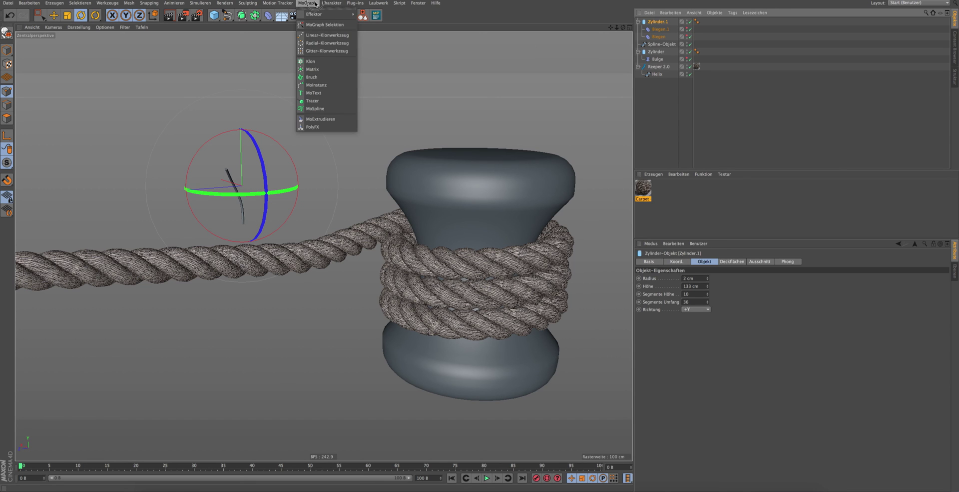
left_click(329, 61)
left_click_drag(658, 28, 652, 22)
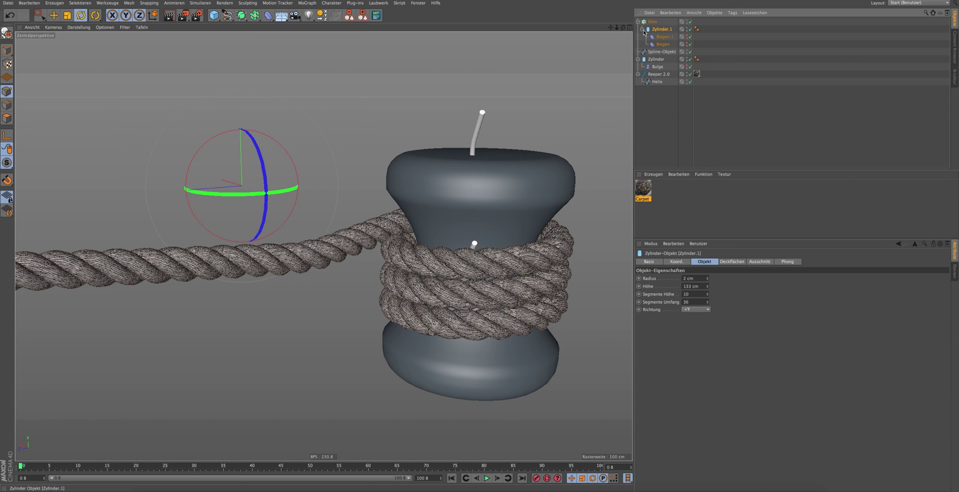
left_click(638, 21)
left_click(652, 21)
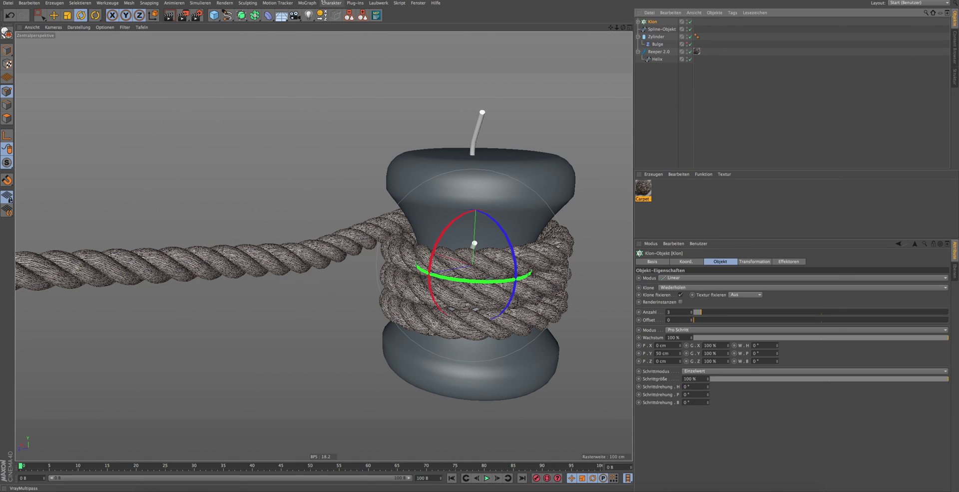
Add a Spline effector that uses the Helix as its spline.
left_click(307, 3)
mouse_move(324, 14)
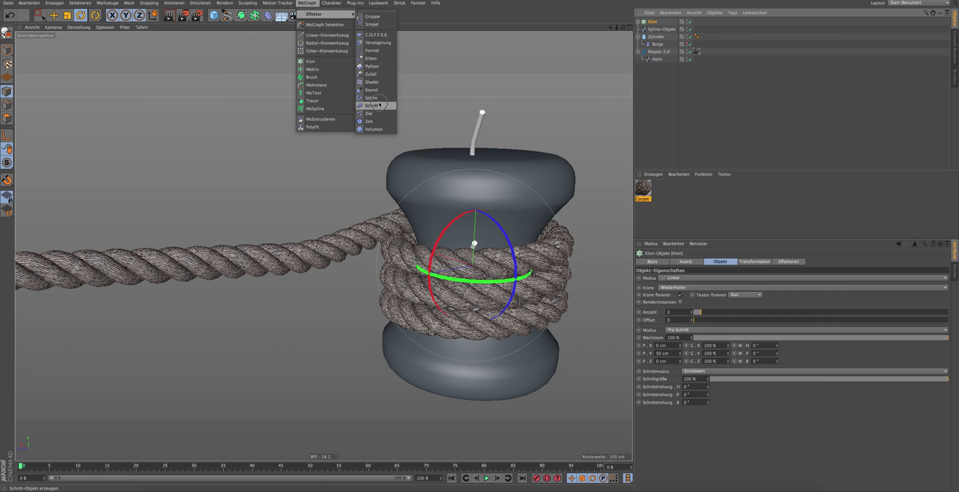
left_click(373, 98)
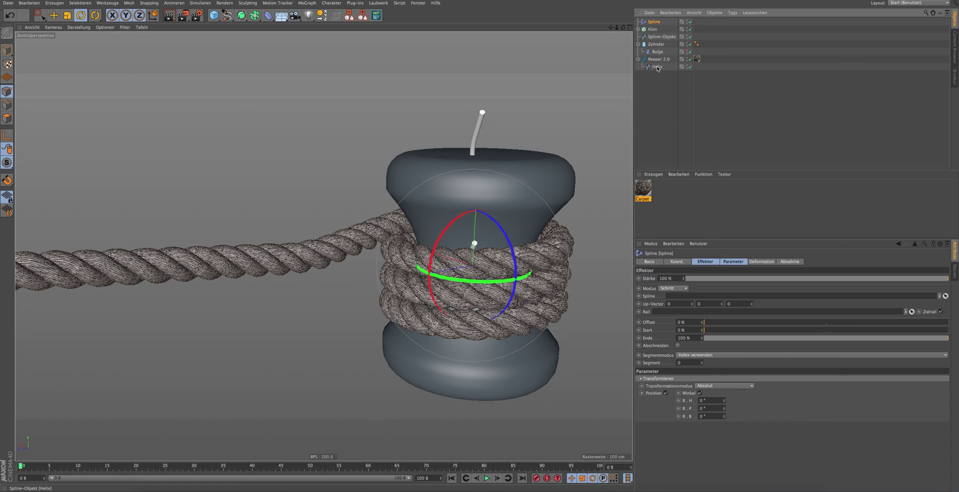
left_click_drag(657, 67, 690, 298)
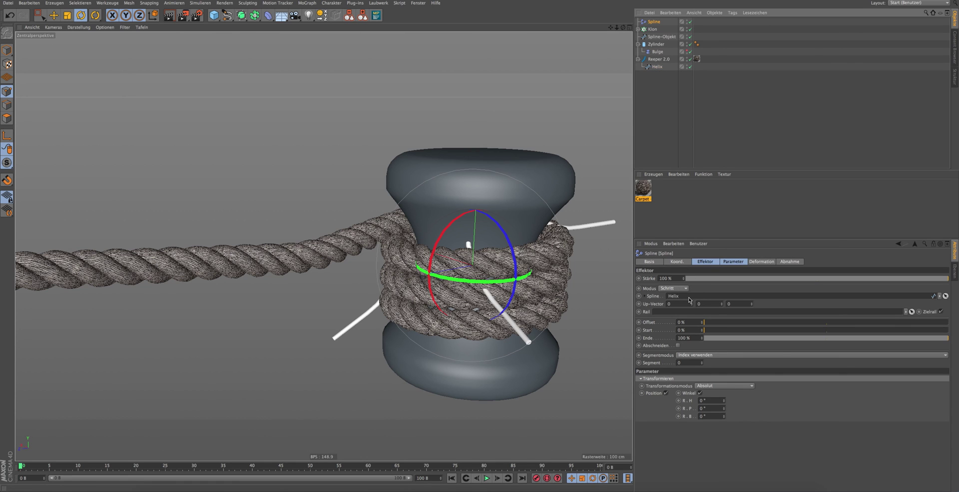
Raise the clone count and group the fiber cylinder into a Null with Alt+G.
left_click(653, 28)
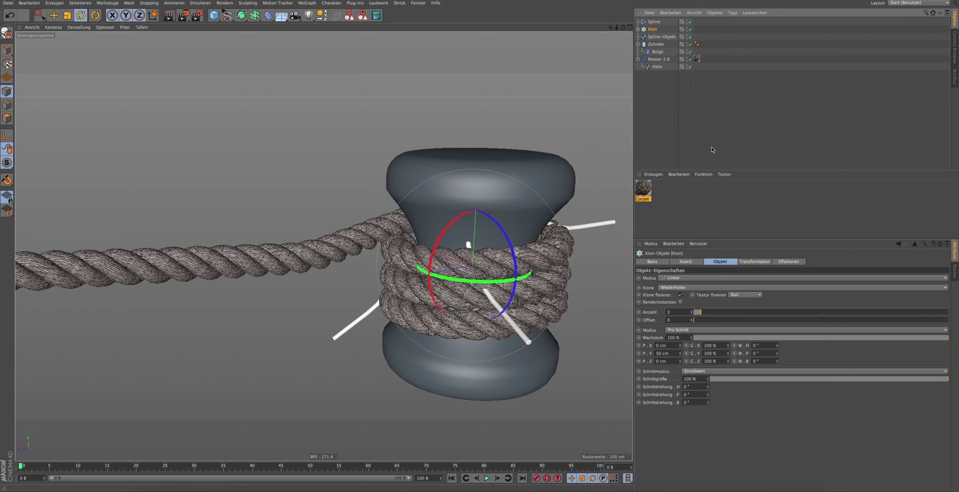
left_click_drag(698, 311, 750, 312)
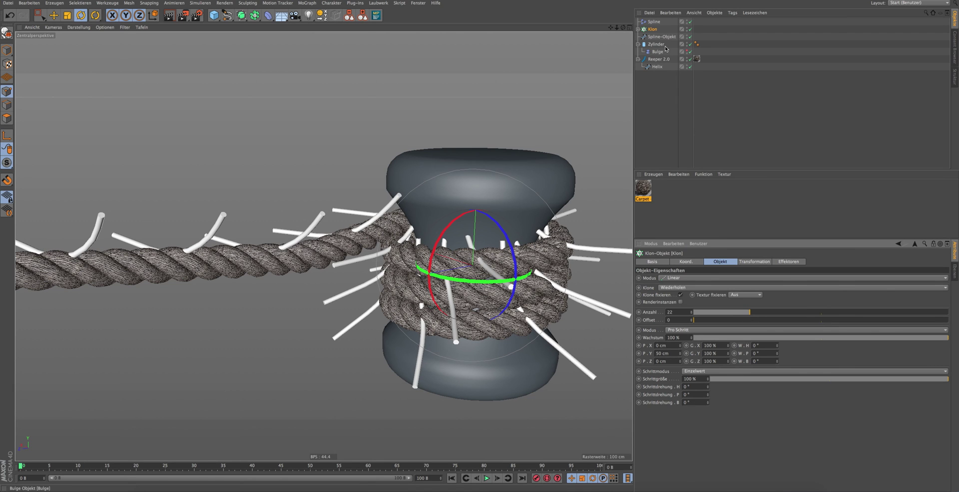
left_click(638, 29)
left_click(658, 37)
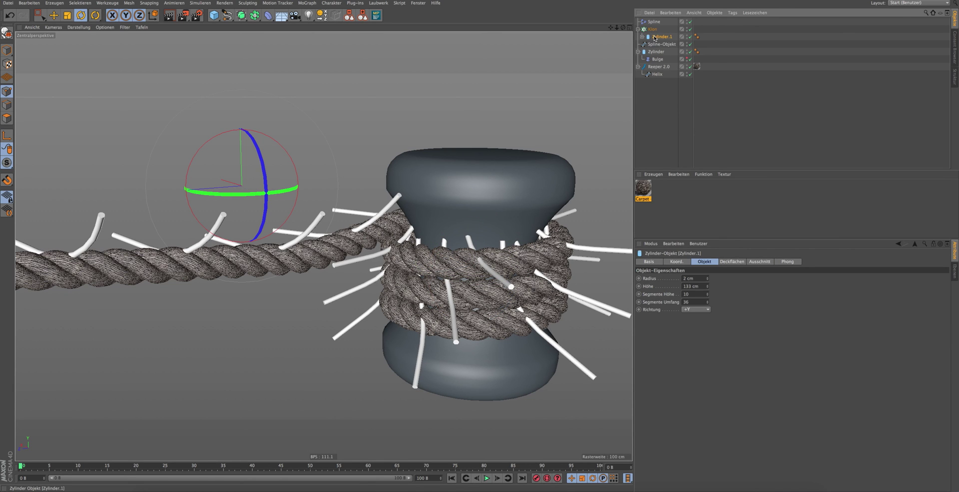
key("alt+g")
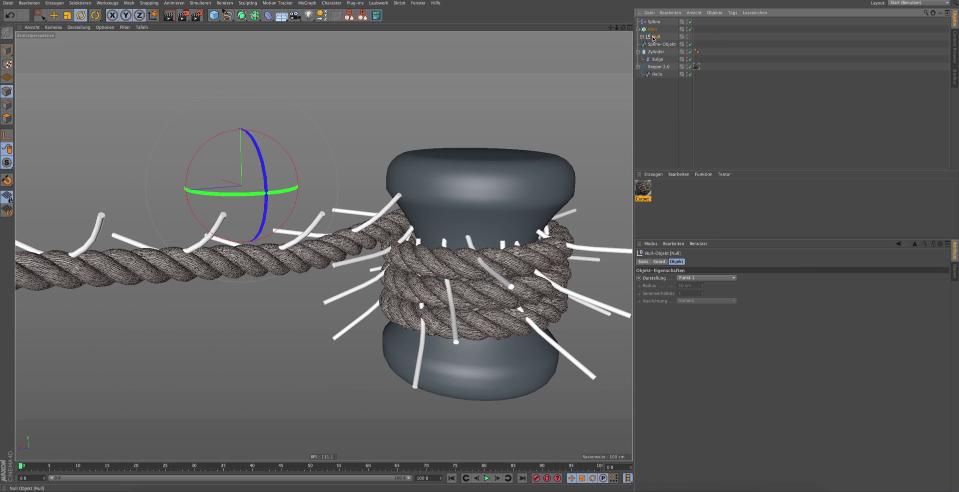
left_click(643, 37)
left_click(665, 44)
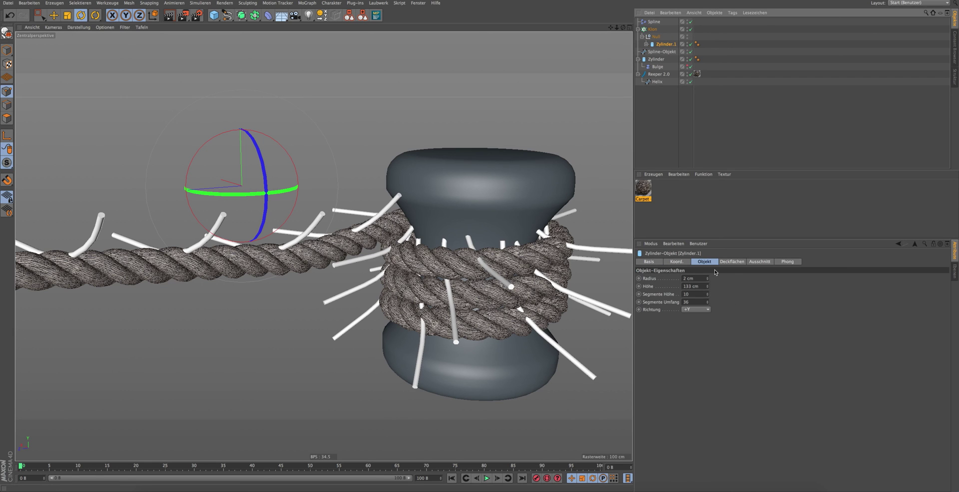
left_click(677, 262)
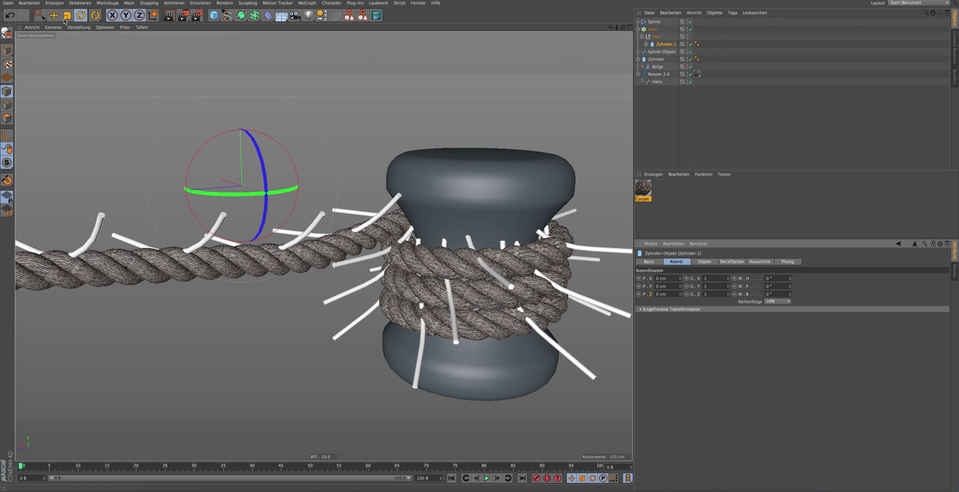
Scale the fiber to about 20% and duplicate its Null as Null.1, slightly smaller.
key("t")
left_click_drag(314, 113, 206, 274)
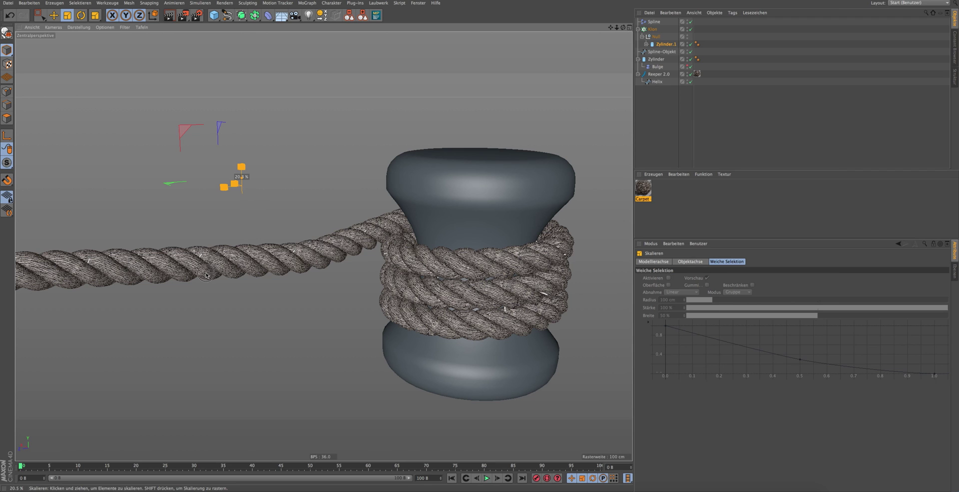
left_click_drag(206, 275, 219, 267)
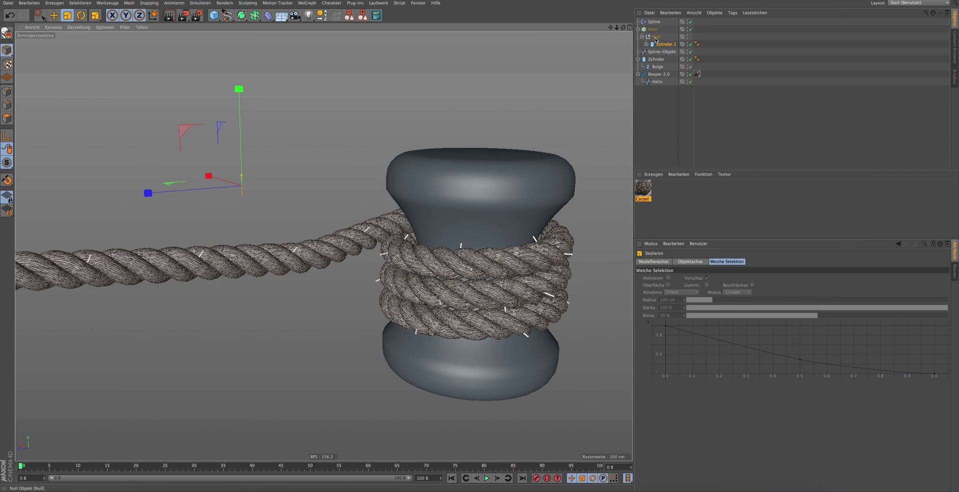
left_click_drag(649, 37, 656, 43, "ctrl")
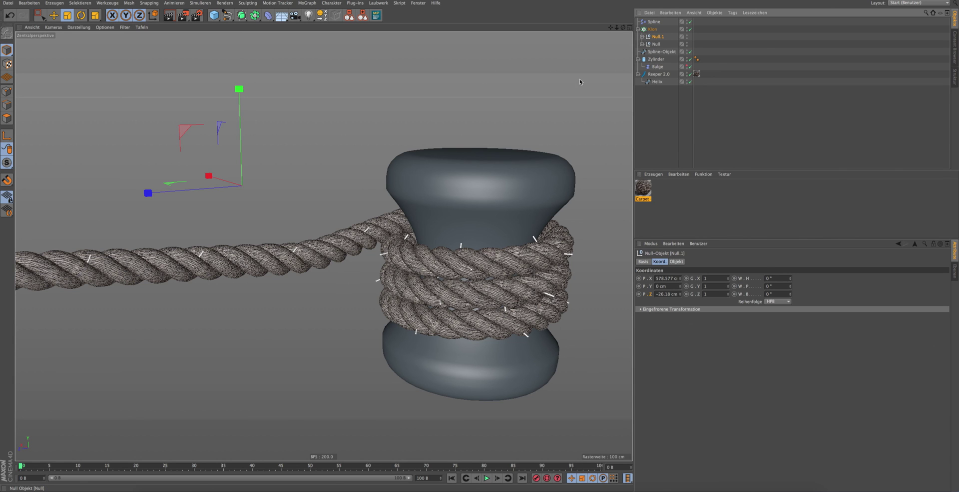
mouse_move(395, 121)
left_mouse_down()
mouse_move(387, 138)
mouse_move(396, 92)
left_mouse_up()
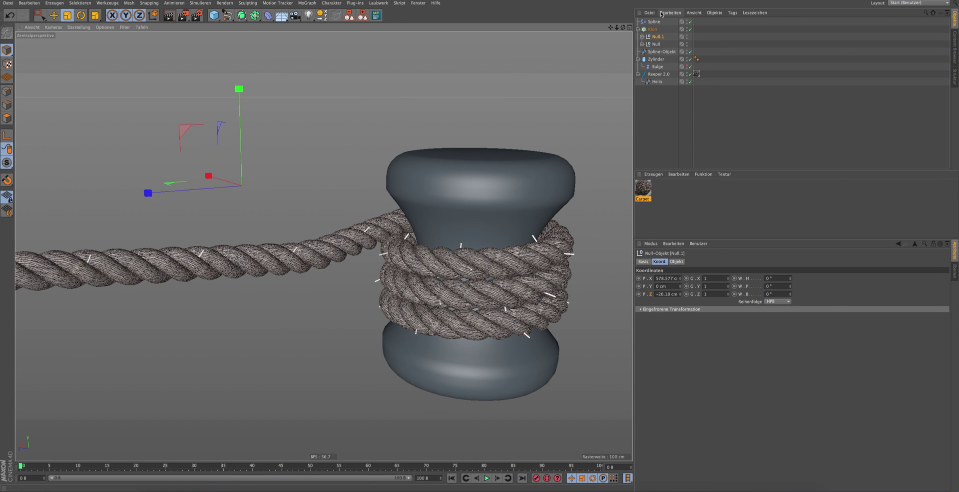
Add a Zufall random effector with position offsets X, Y, Z all set to 0.
left_click(332, 3)
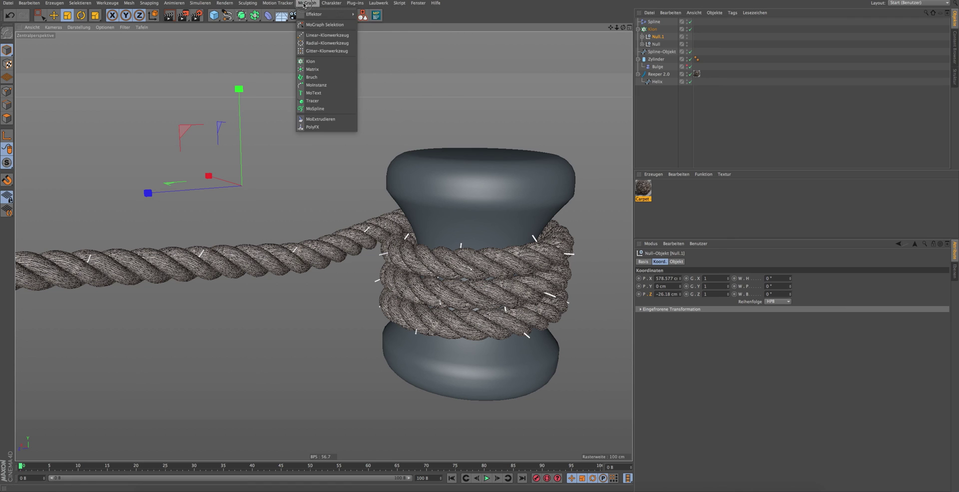
mouse_move(324, 14)
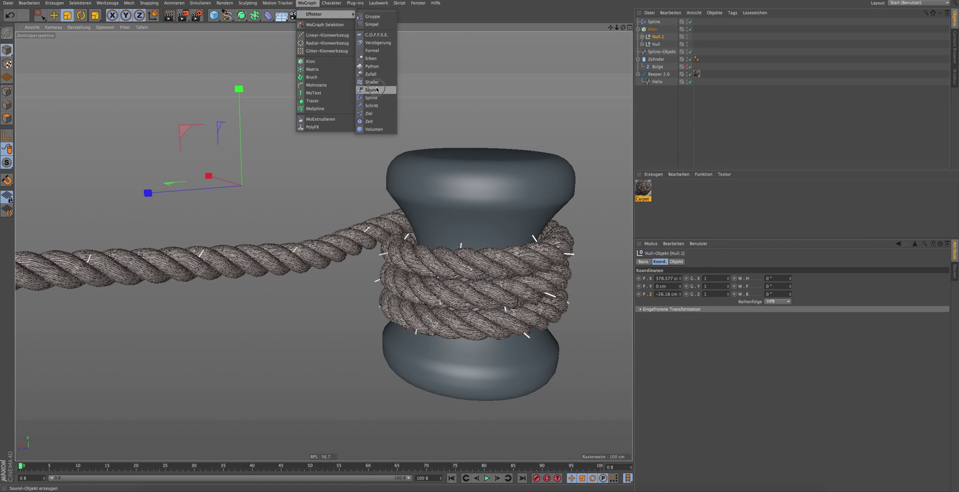
left_click(371, 74)
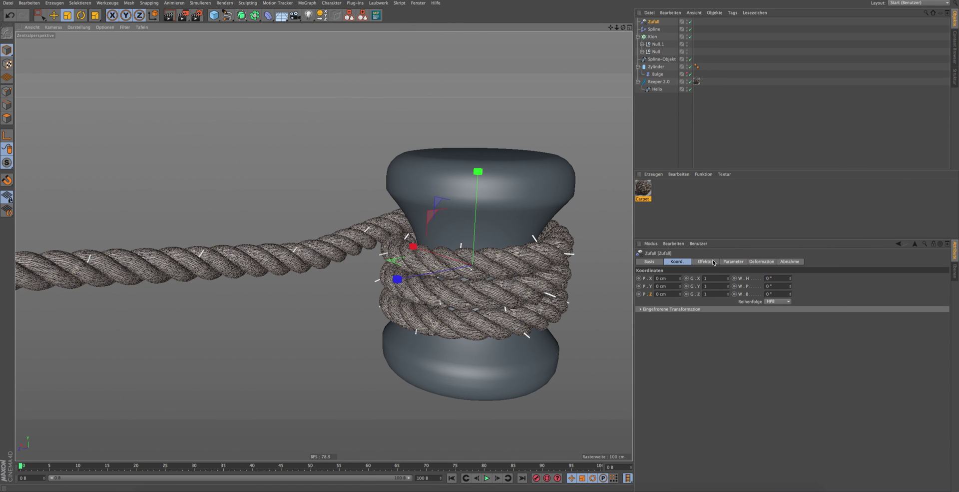
left_click(705, 262)
left_click(732, 263)
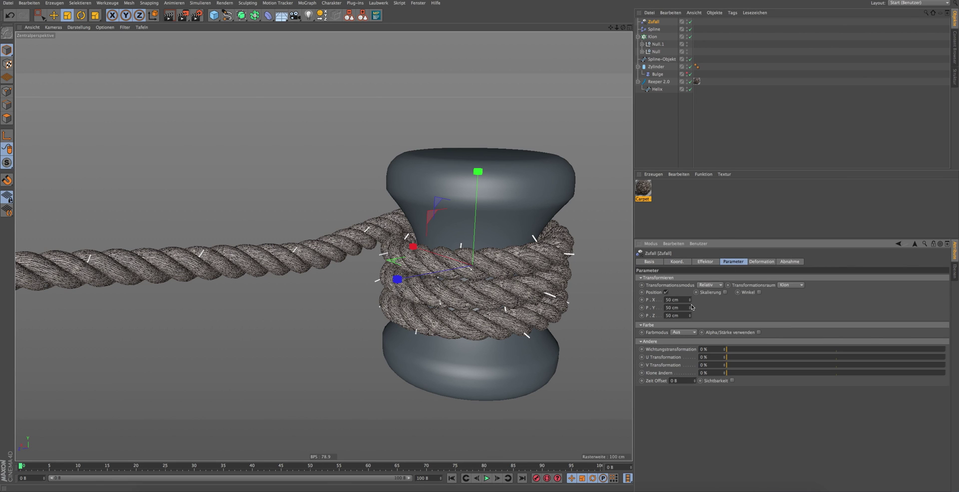
type("0")
key("Tab")
type("0")
key("Tab")
type("0")
key("Return")
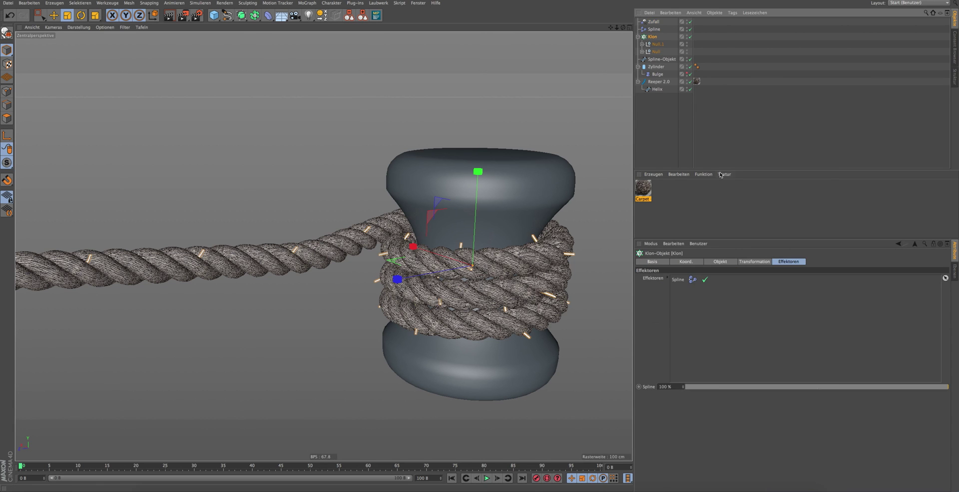
Add Zufall to the Klon's effectors and raise its random Y offset to 5 cm.
left_click_drag(645, 19, 692, 289)
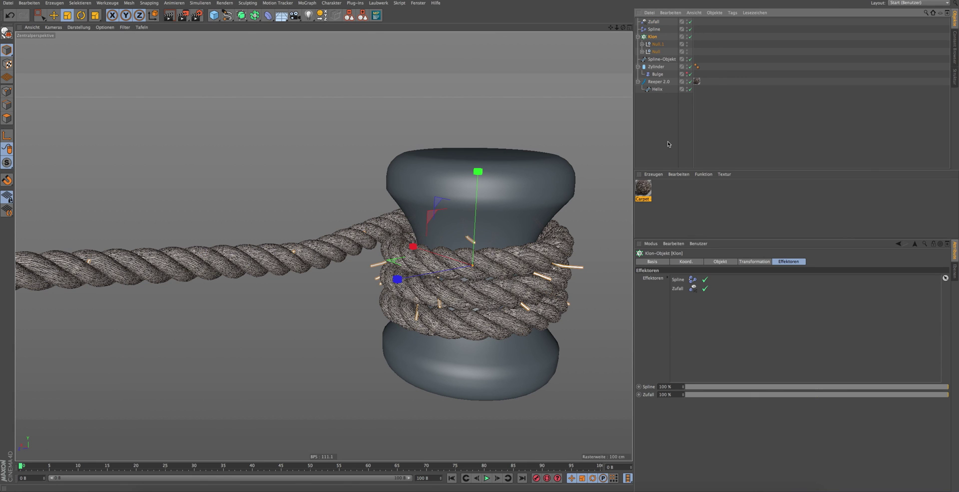
left_click(654, 22)
left_click(732, 261)
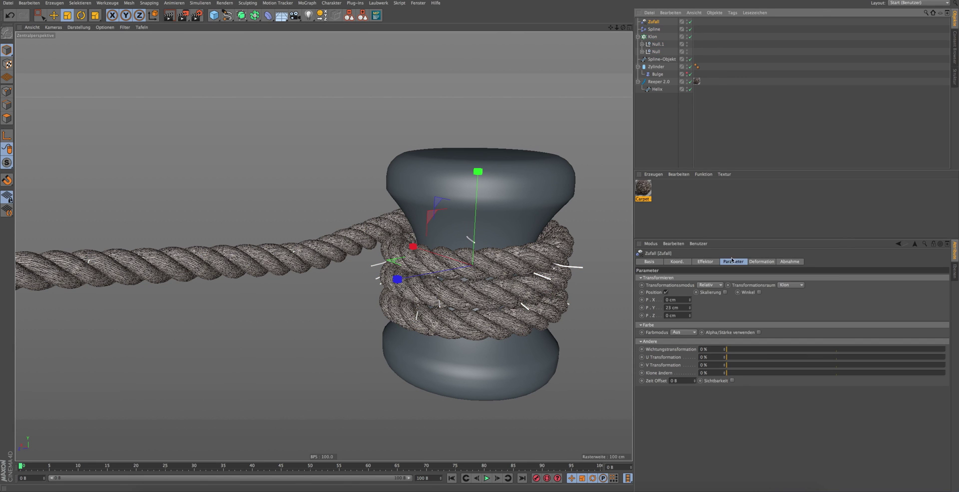
left_click_drag(690, 300, 690, 298)
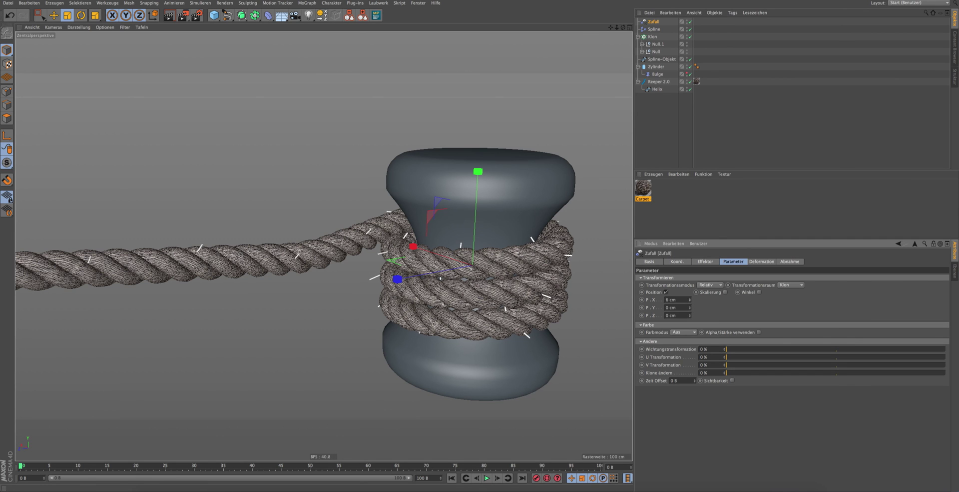
left_click_drag(690, 307, 690, 316)
left_click(654, 37)
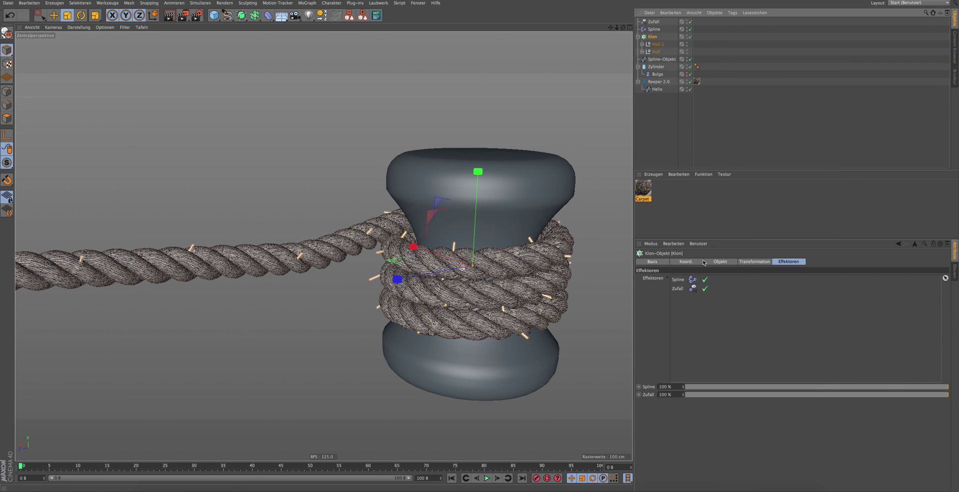
Set the Klon to 600 clones with render instances enabled.
left_click(719, 262)
double_click(681, 311)
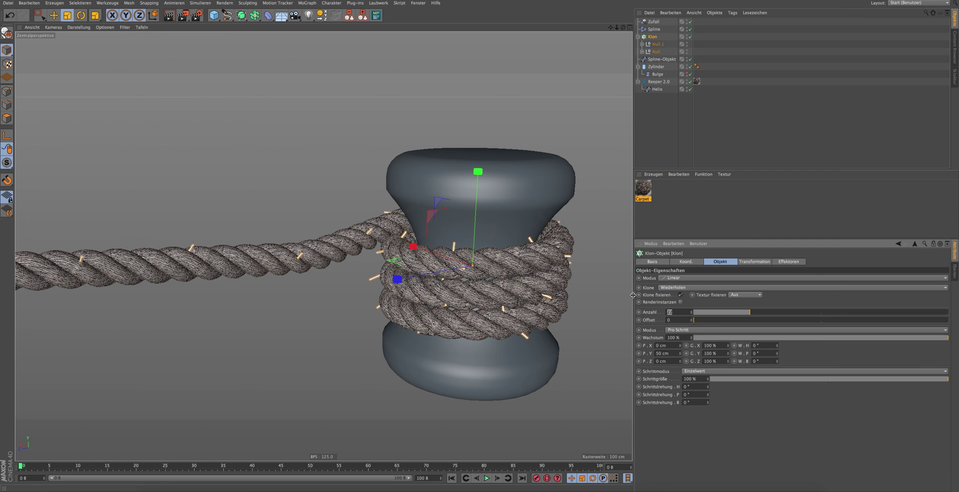
left_click(680, 302)
type("00")
key("Return")
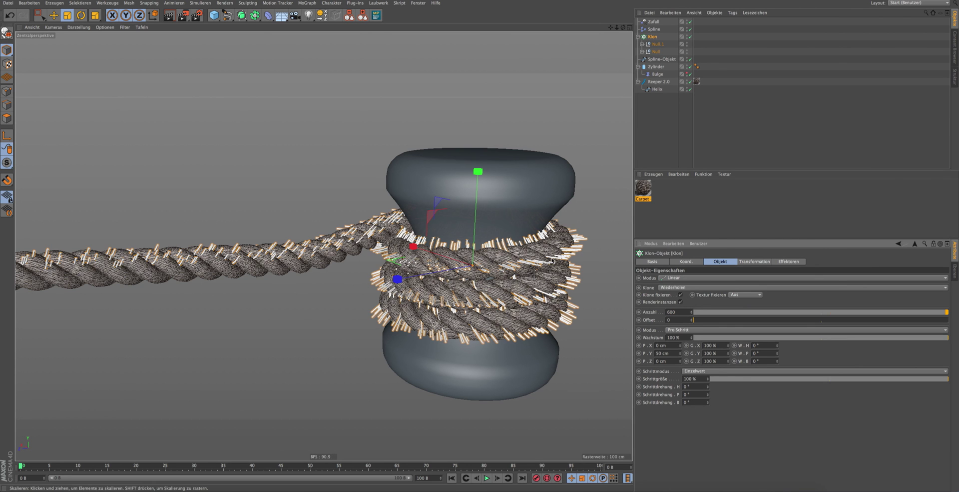
Enable random rotation on Zufall with heading up to 27°.
left_click(658, 44)
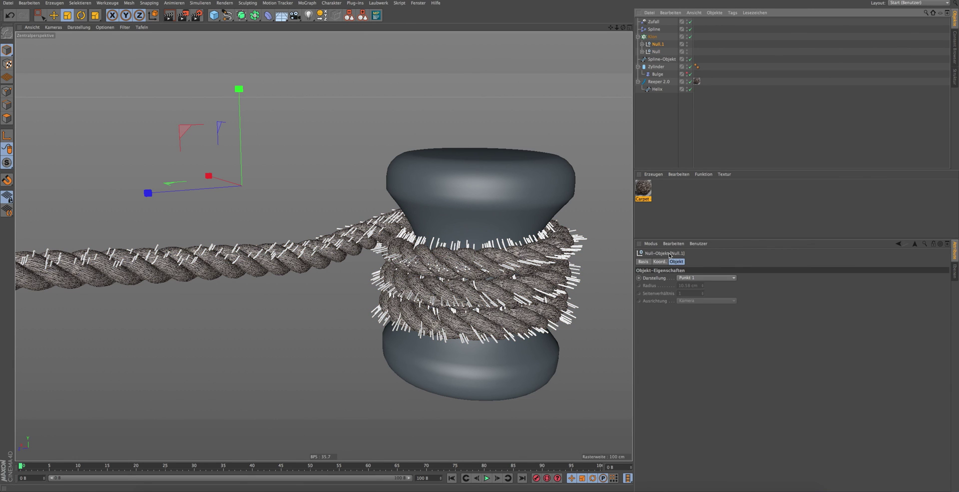
left_click(655, 29)
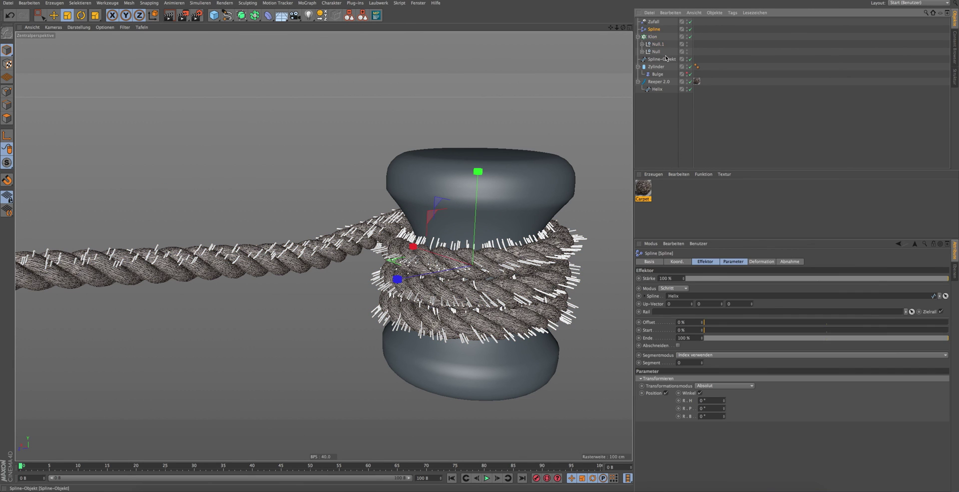
left_click(653, 22)
left_click(760, 350)
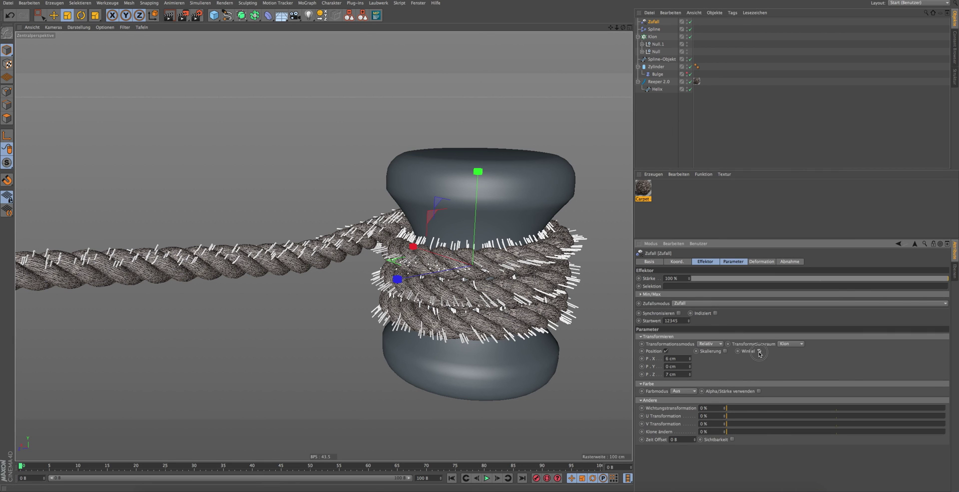
left_click_drag(784, 358, 783, 325)
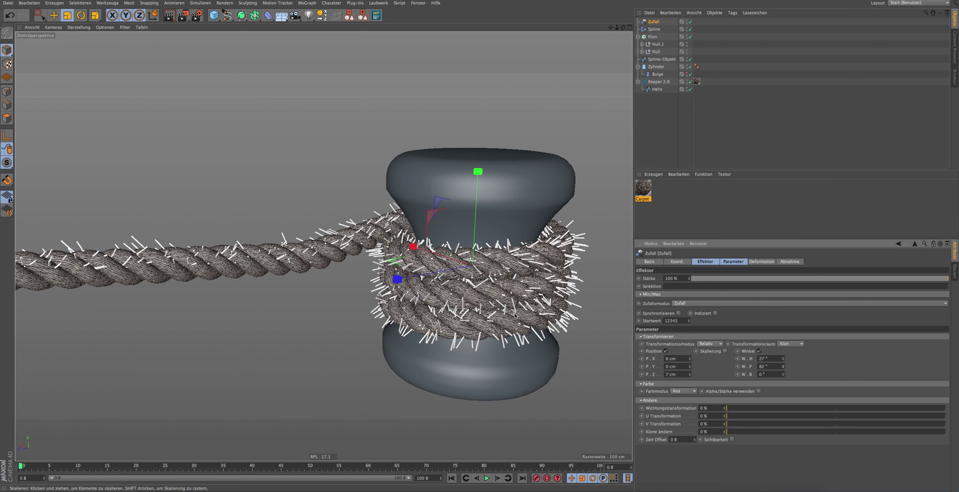
Scale the fiber cylinders in both Nulls down to about 70% and 78%.
left_click(650, 45)
left_click(643, 52)
left_click(643, 44)
left_click(666, 51)
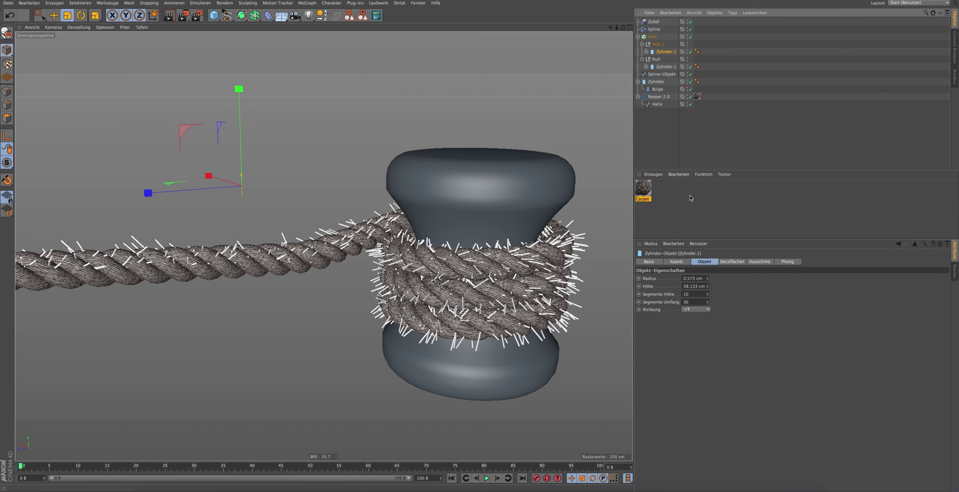
left_click(677, 262)
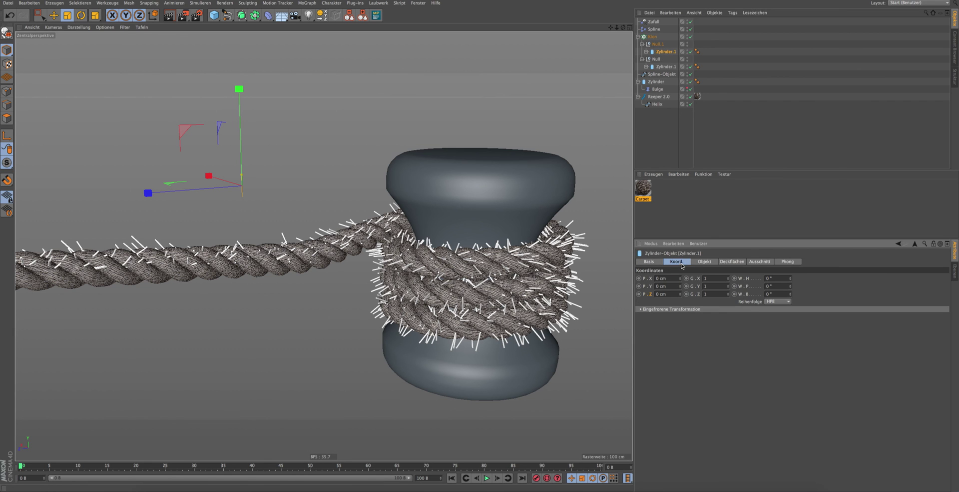
left_click(66, 15)
left_click_drag(312, 96, 266, 165)
left_click(666, 67)
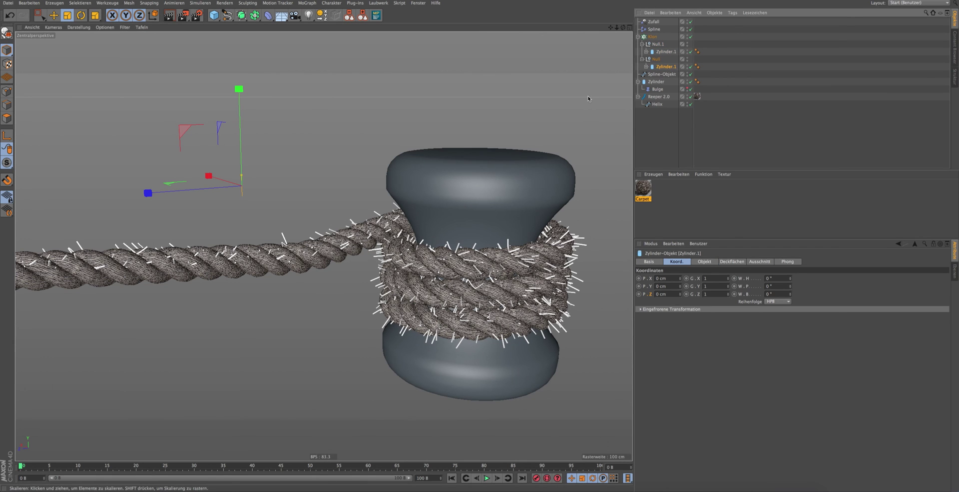
left_click_drag(549, 89, 503, 150)
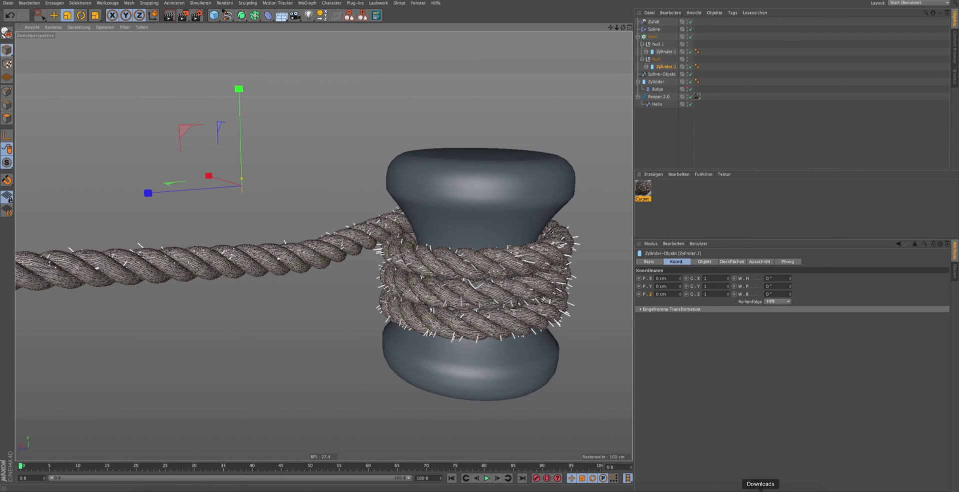
Open the icon.jpg reference in Preview, close it, and reopen it for comparison.
left_click(729, 489)
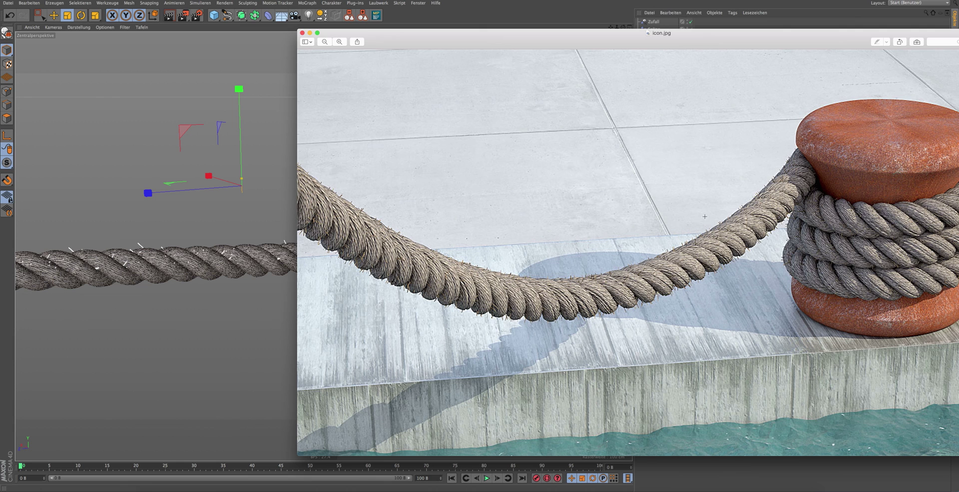
left_click(506, 17)
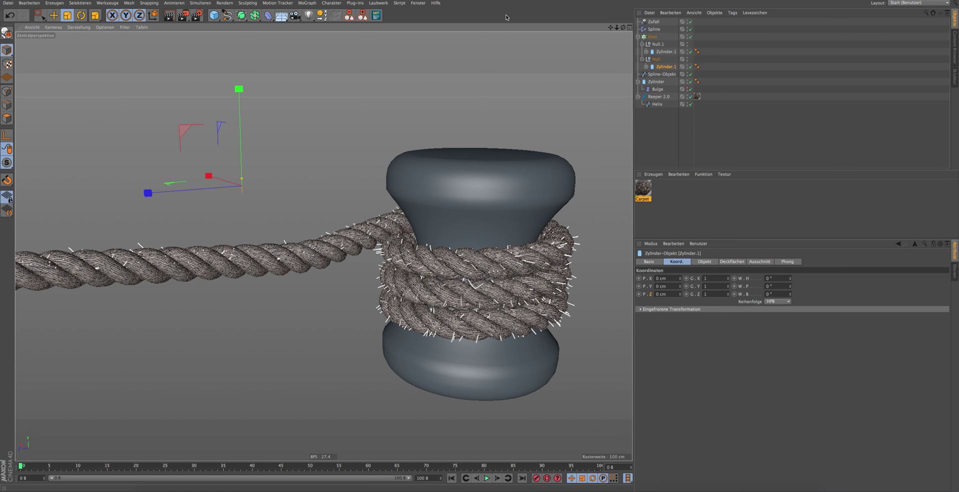
left_click(710, 474)
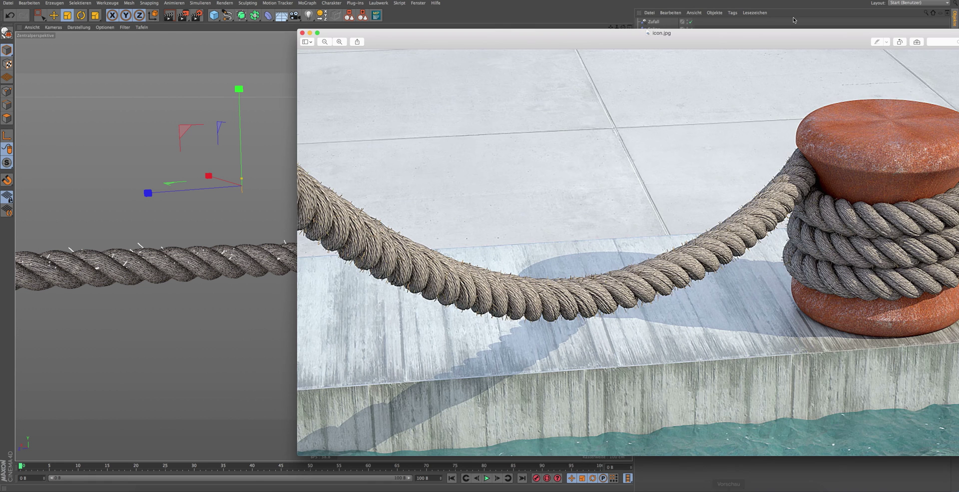